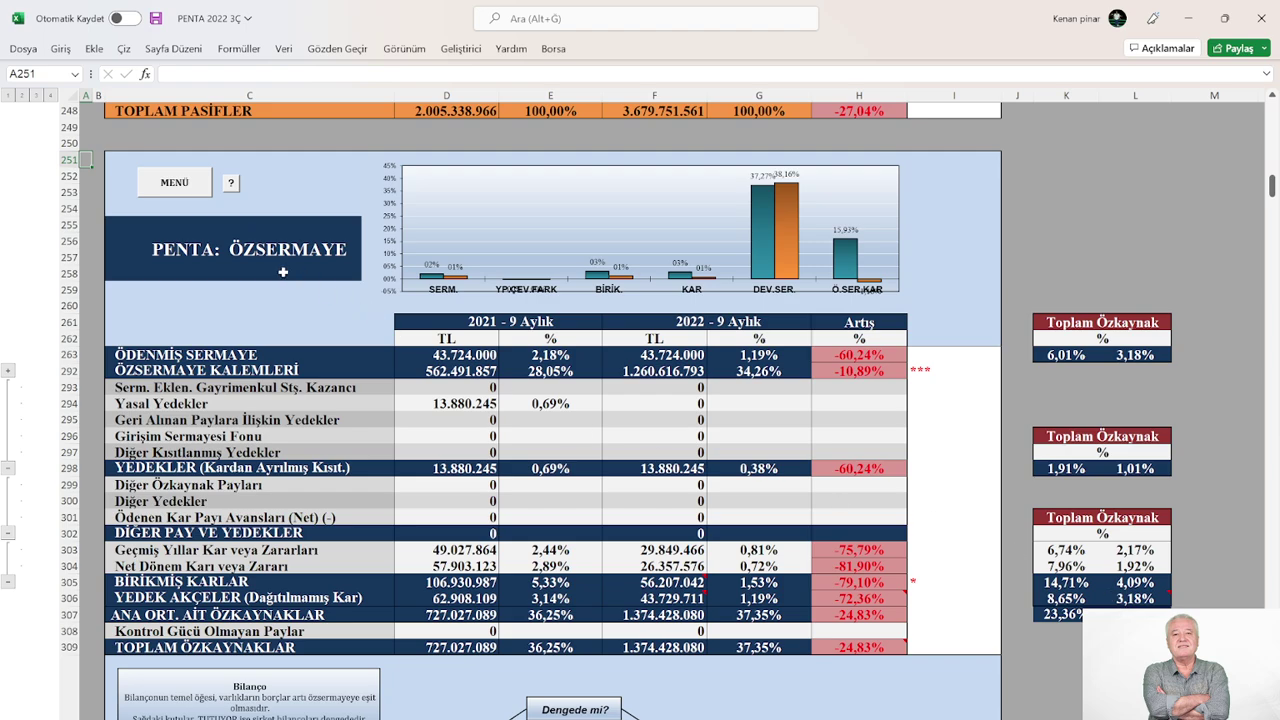
- Review PENTA's equity table and balance check, and bring up the KAR - ZARAR (income statement) section for 2021 and 2022
scroll(752, 617, down, 9)
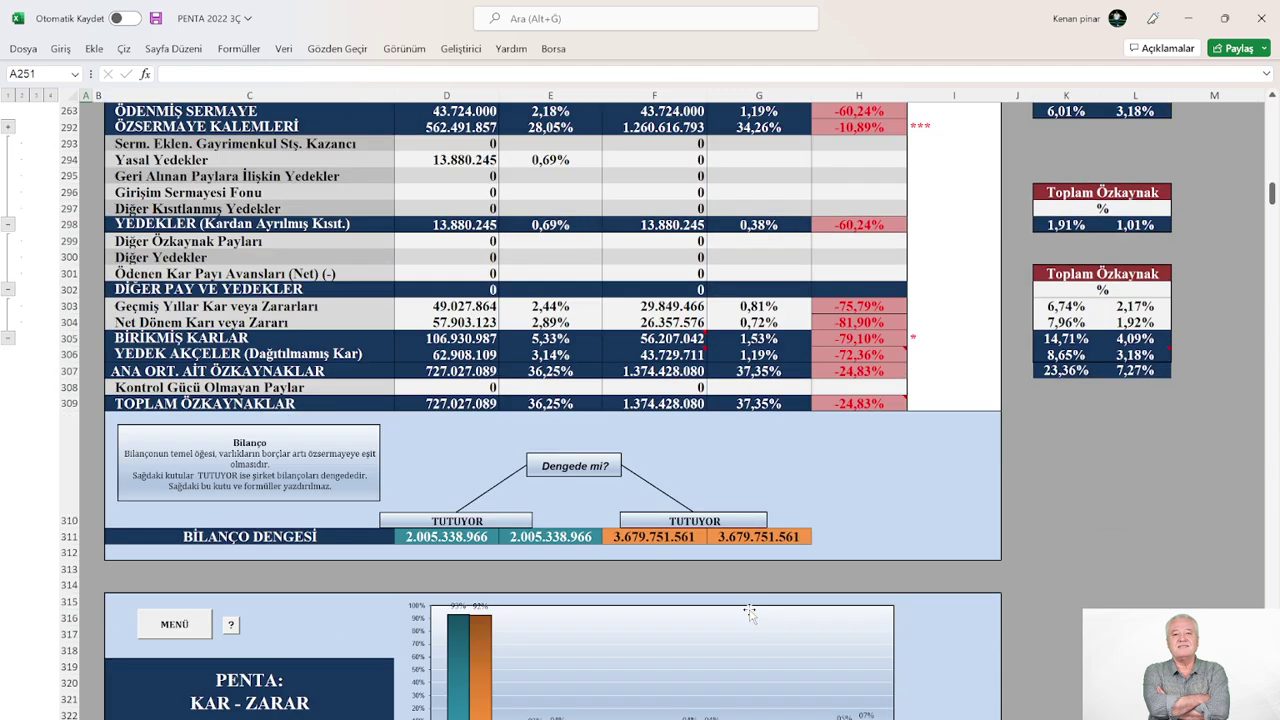
scroll(755, 617, down, 3)
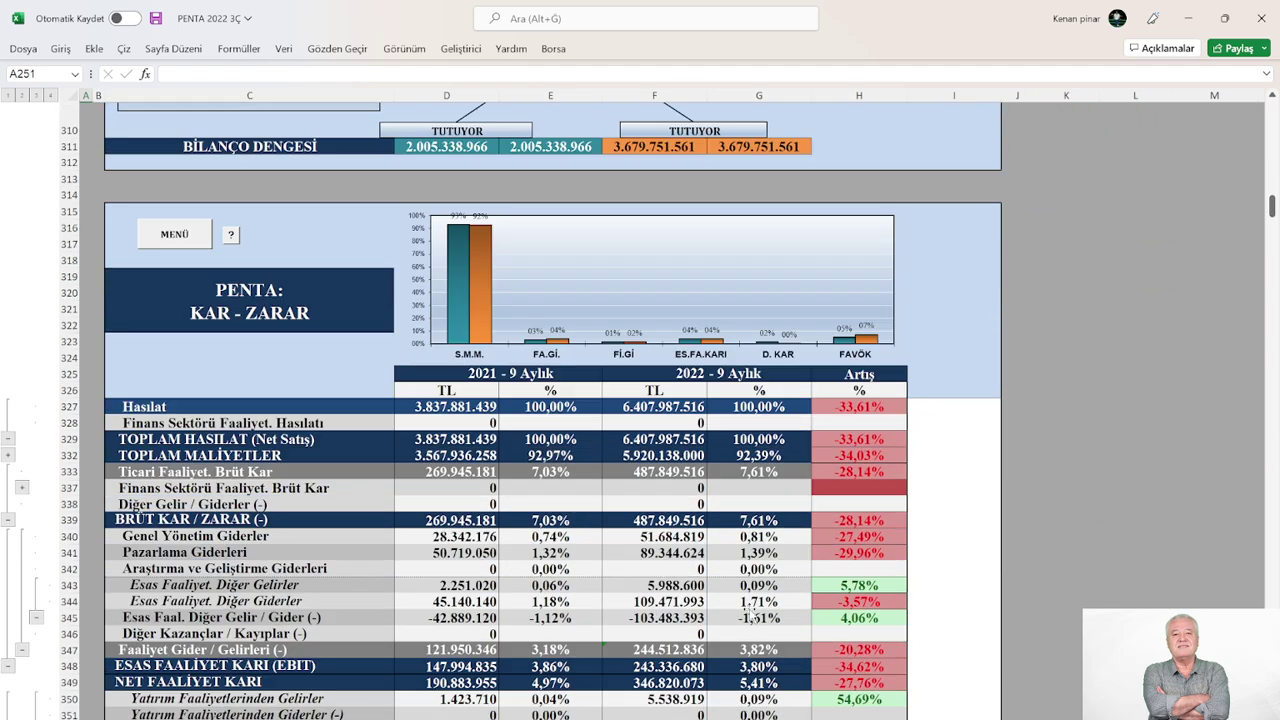
scroll(752, 616, down, 1)
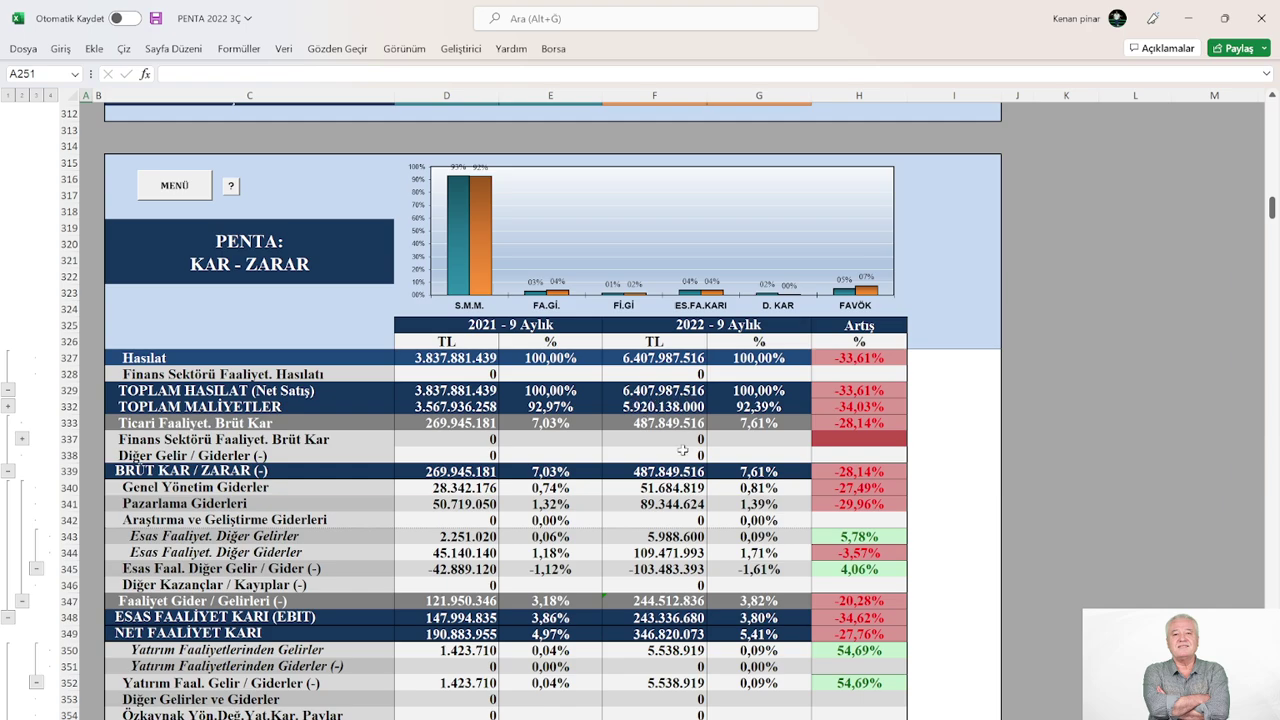
scroll(674, 452, up, 1)
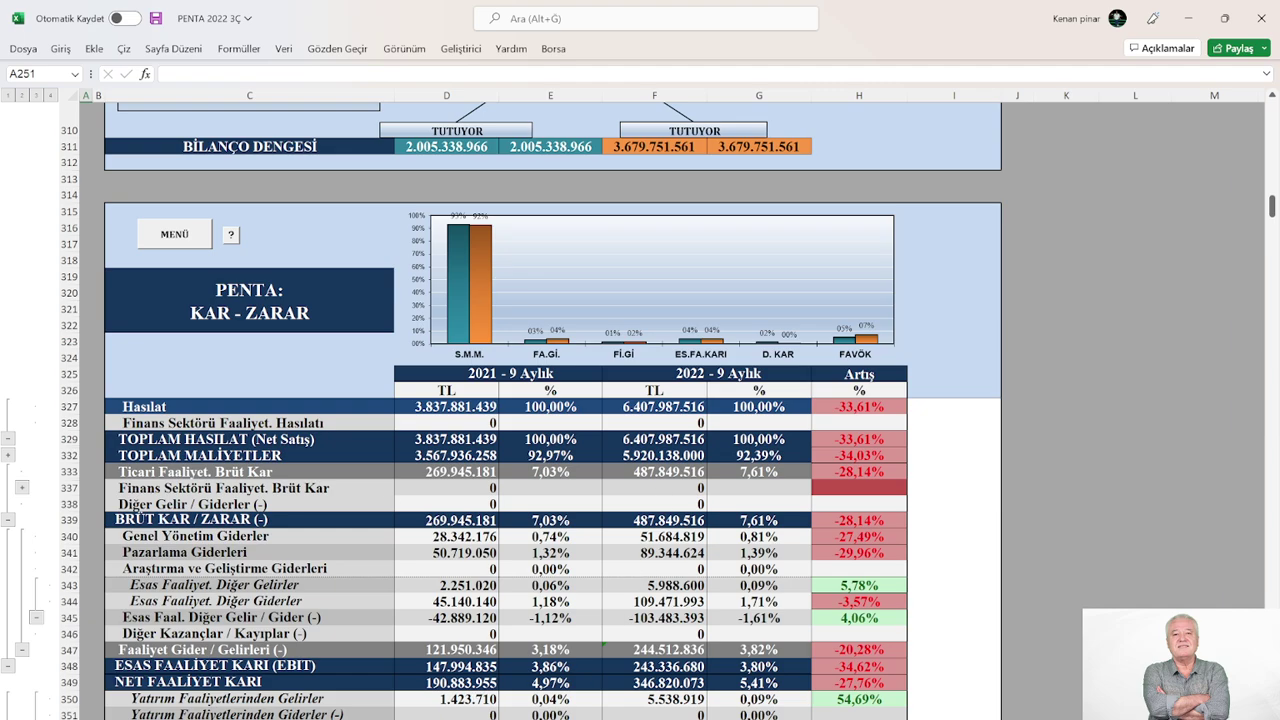
- Switch to the SASA 2022 3Ç workbook to view its assets overview, and return to the PENTA 2022 3Ç workbook
mouse_move(598, 719)
mouse_move(731, 719)
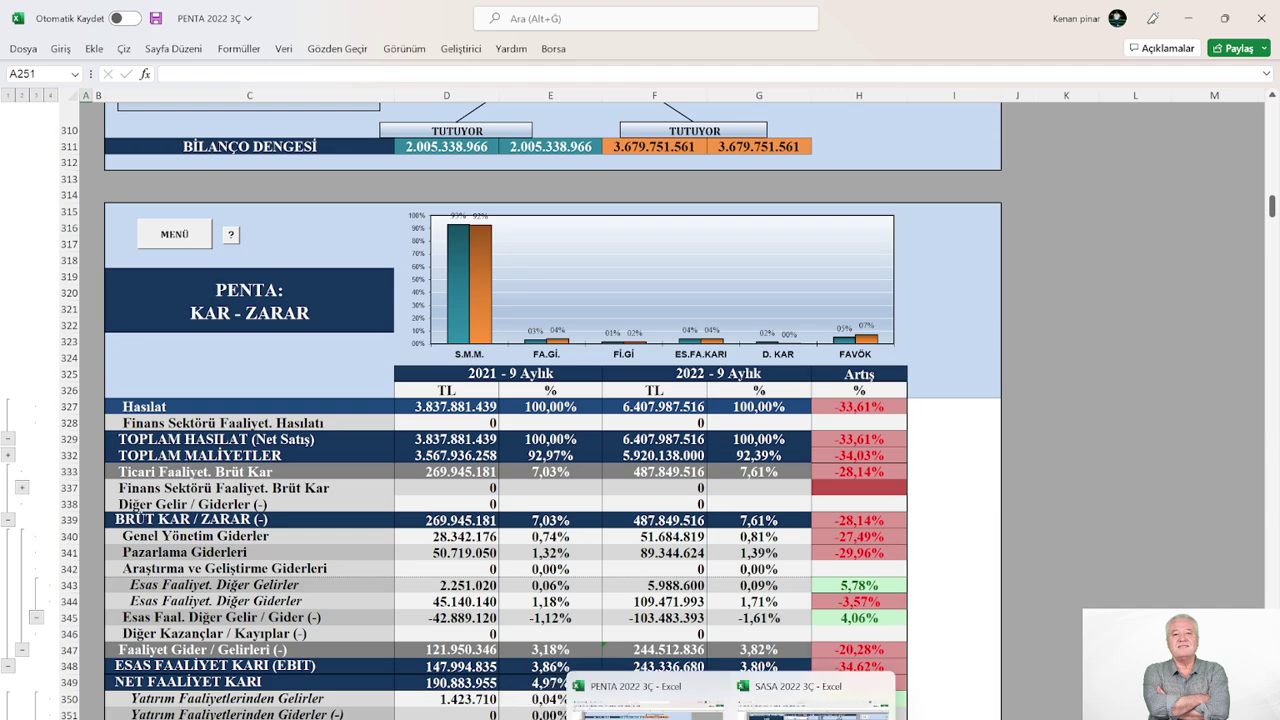
click(805, 700)
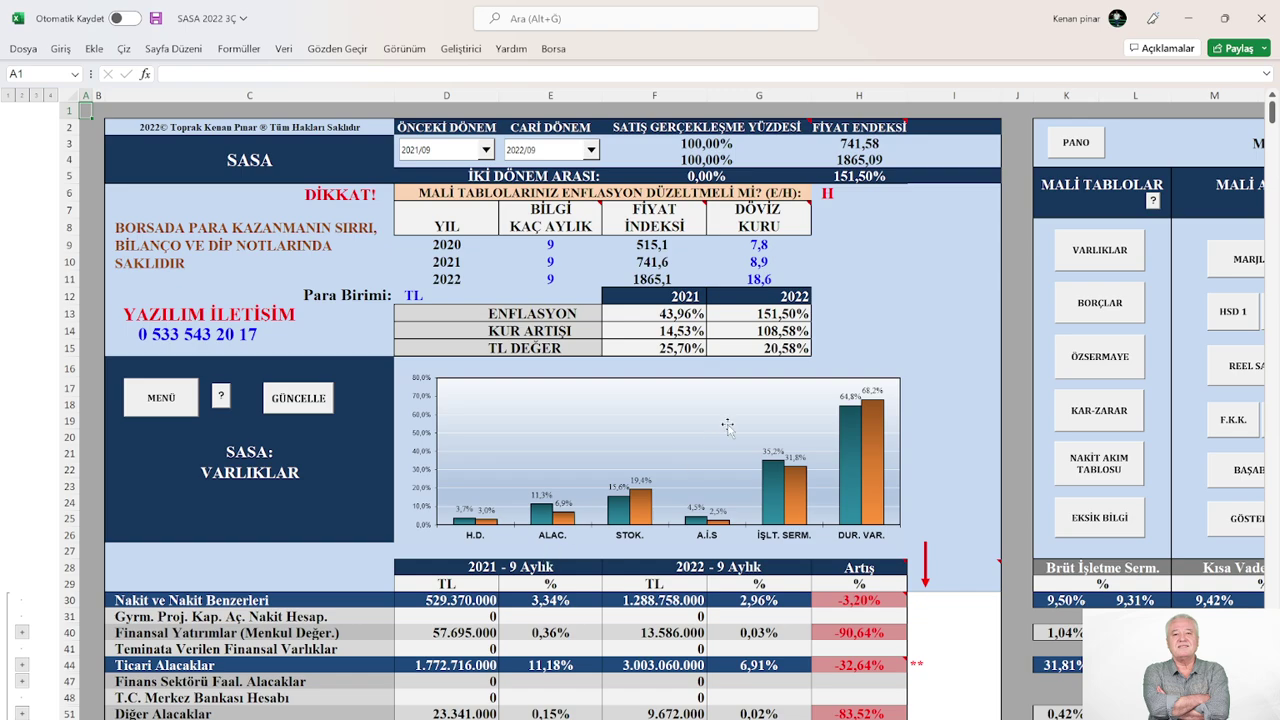
click(1184, 22)
- Examine PENTA's revenue, total costs, gross profit and operating expenses in the income statement for both nine-month periods
scroll(608, 486, down, 2)
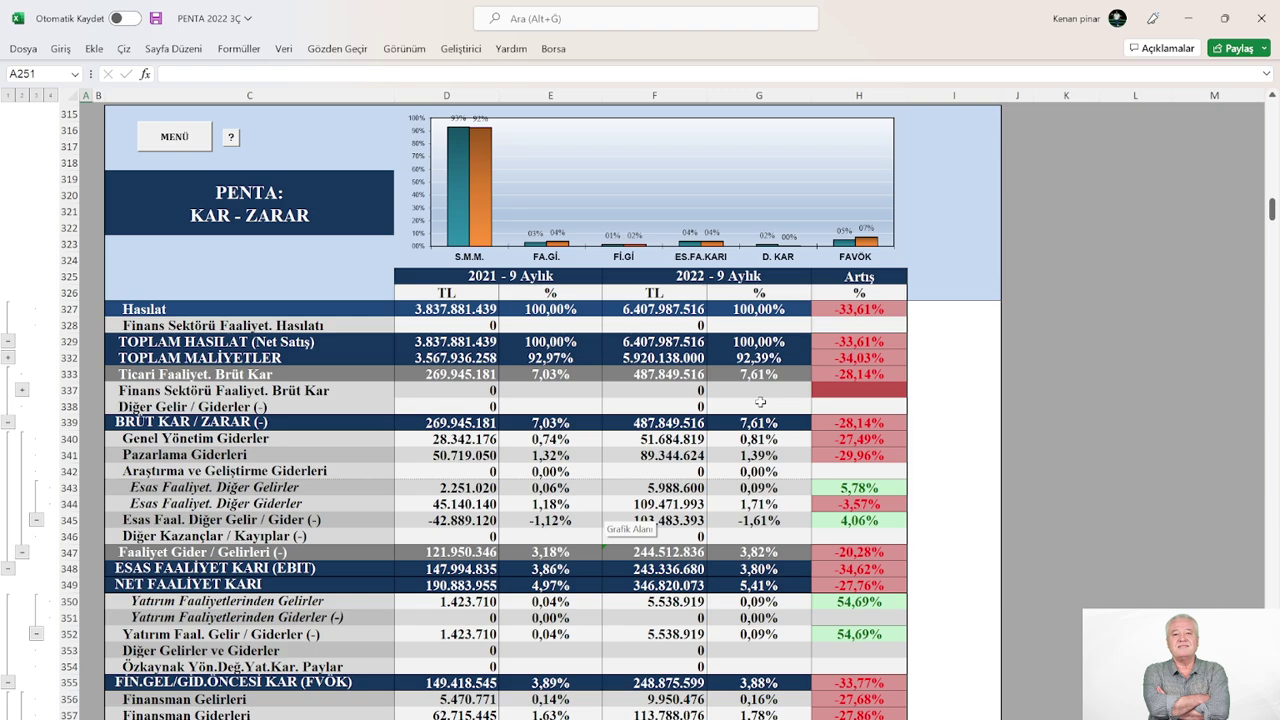
scroll(695, 403, up, 2)
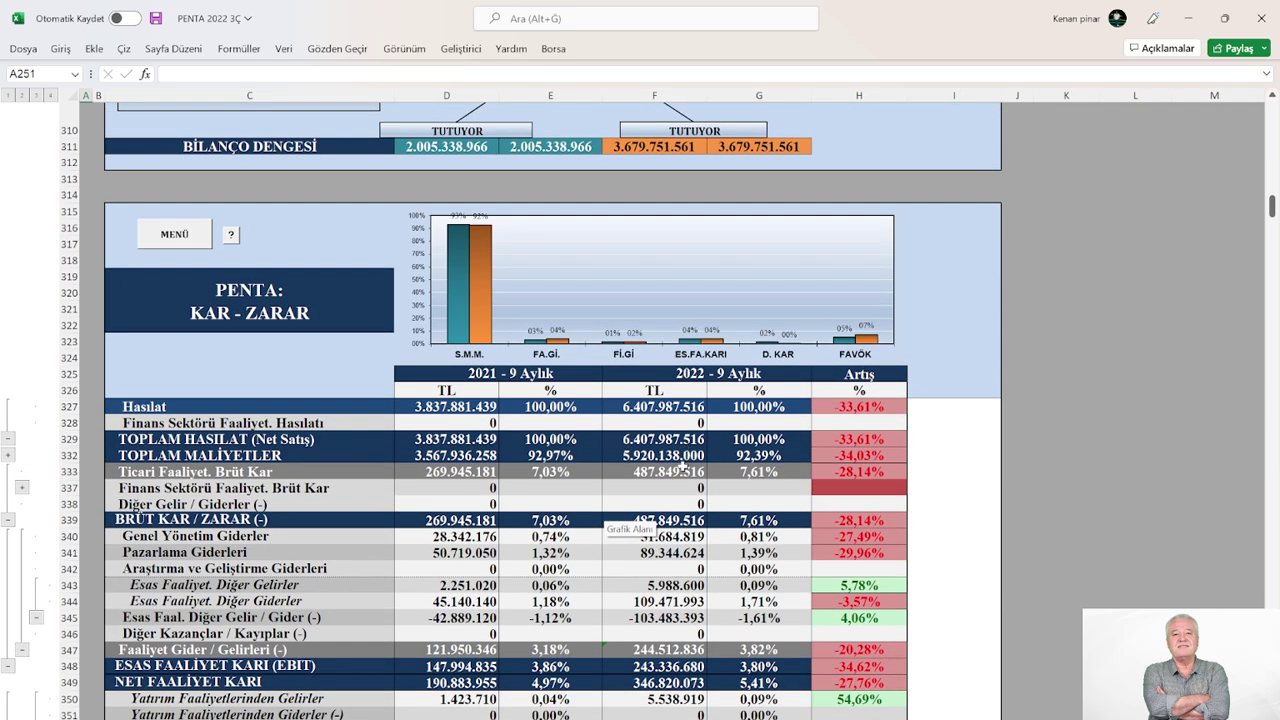
scroll(683, 466, down, 2)
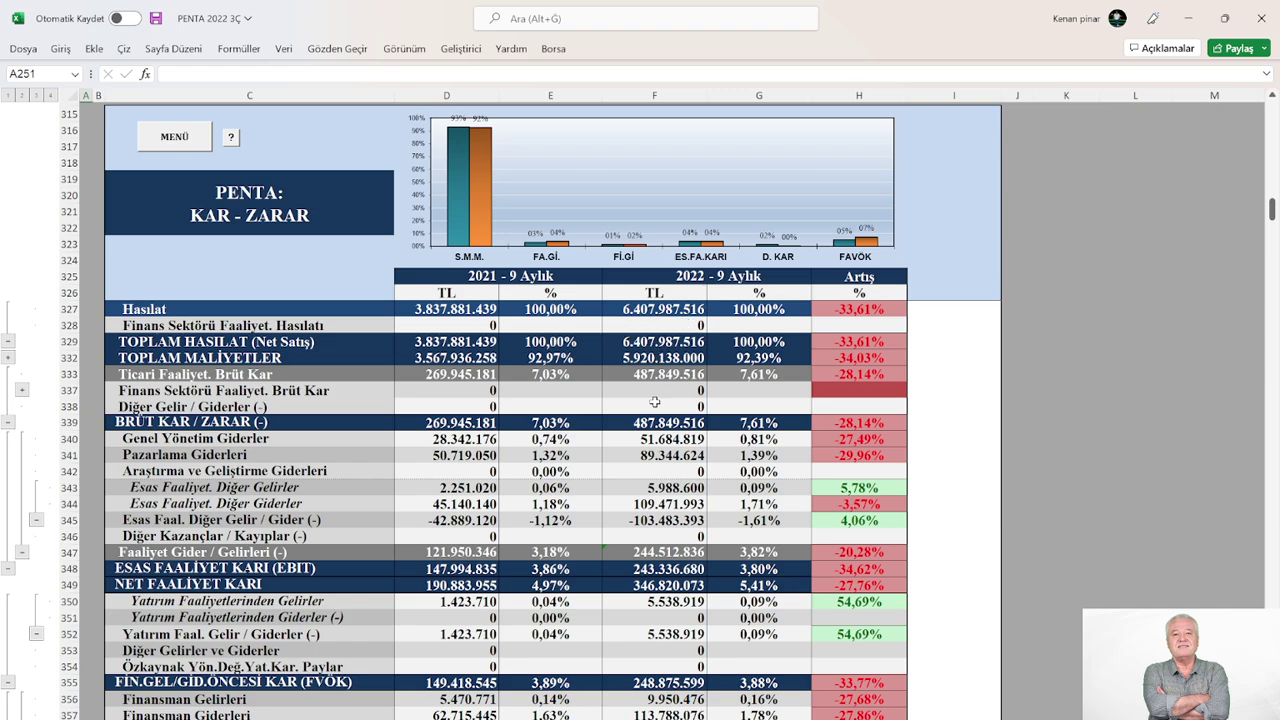
scroll(657, 399, down, 1)
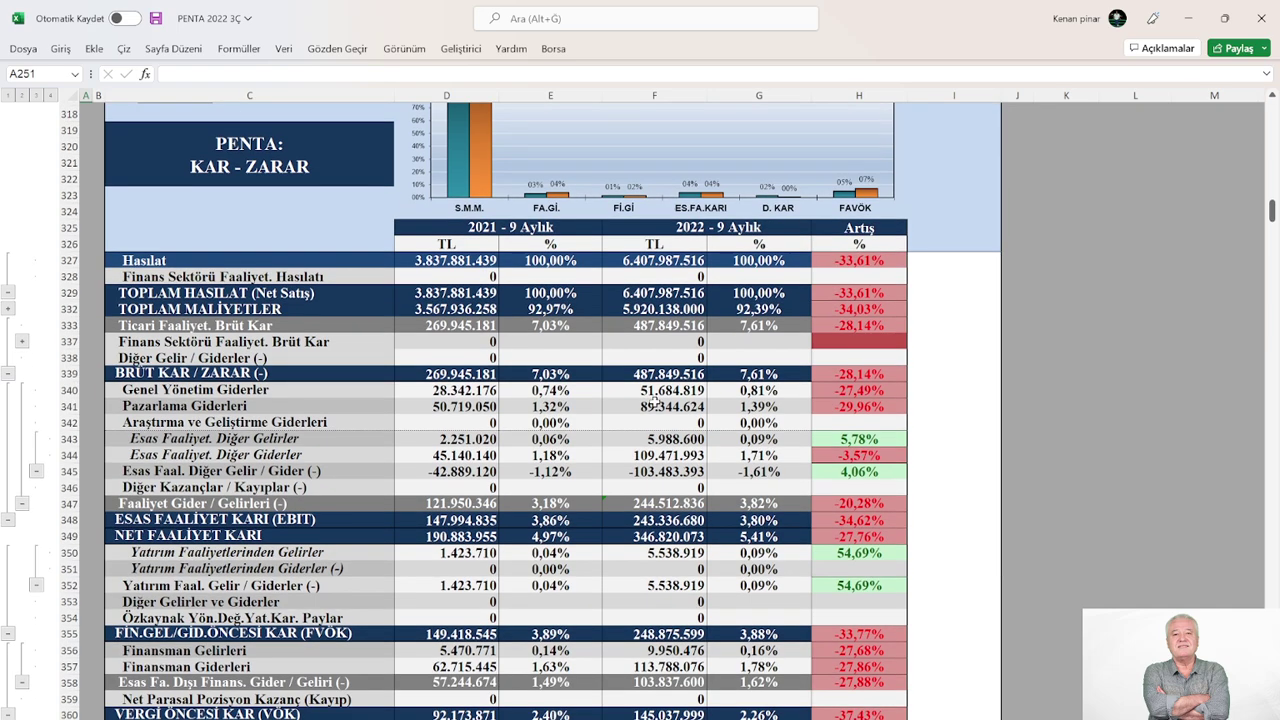
scroll(655, 399, down, 1)
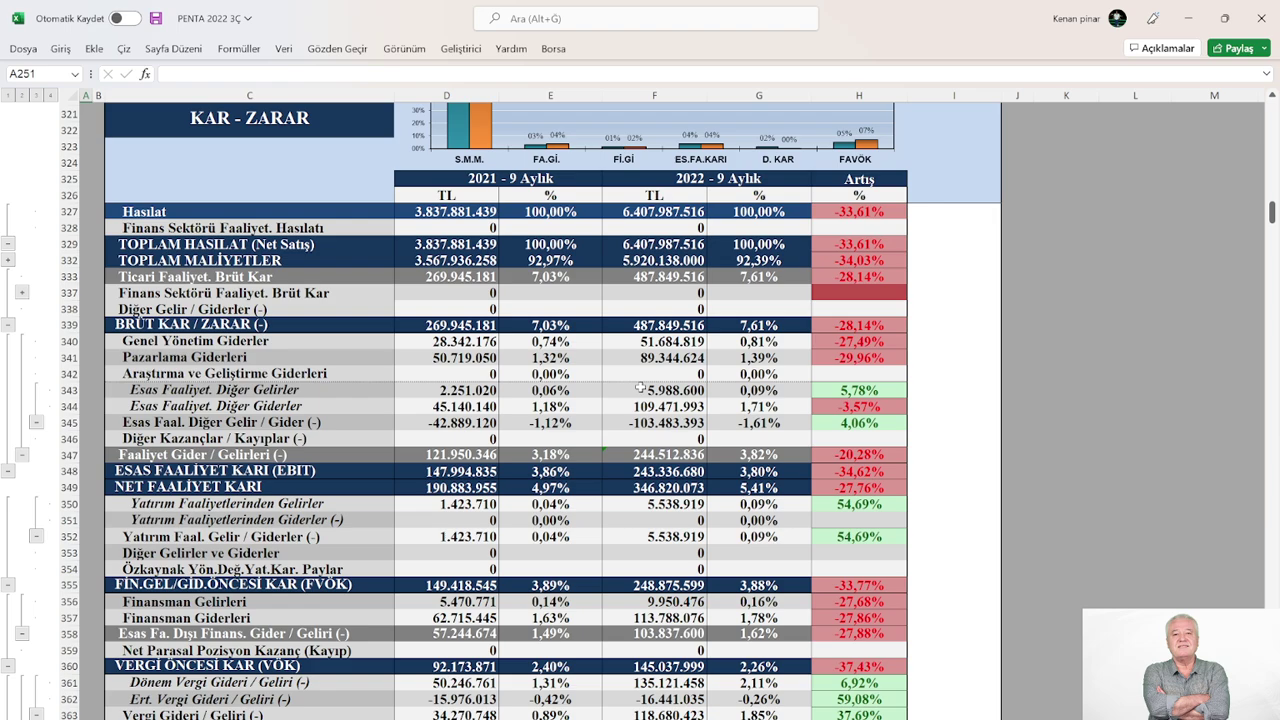
- Compare PENTA's operating profit, financing and tax expenses, net period profit, earnings per share and FAVÖK across 2021 and 2022
scroll(640, 389, down, 5)
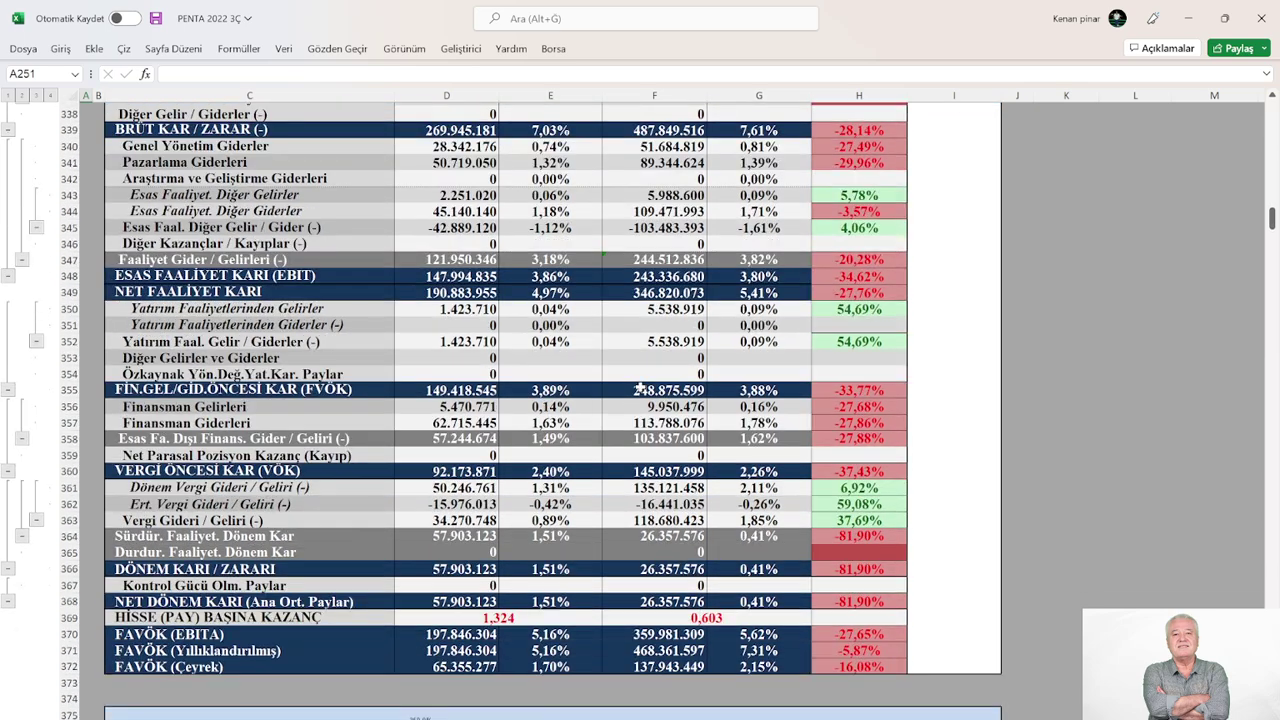
scroll(640, 389, up, 1)
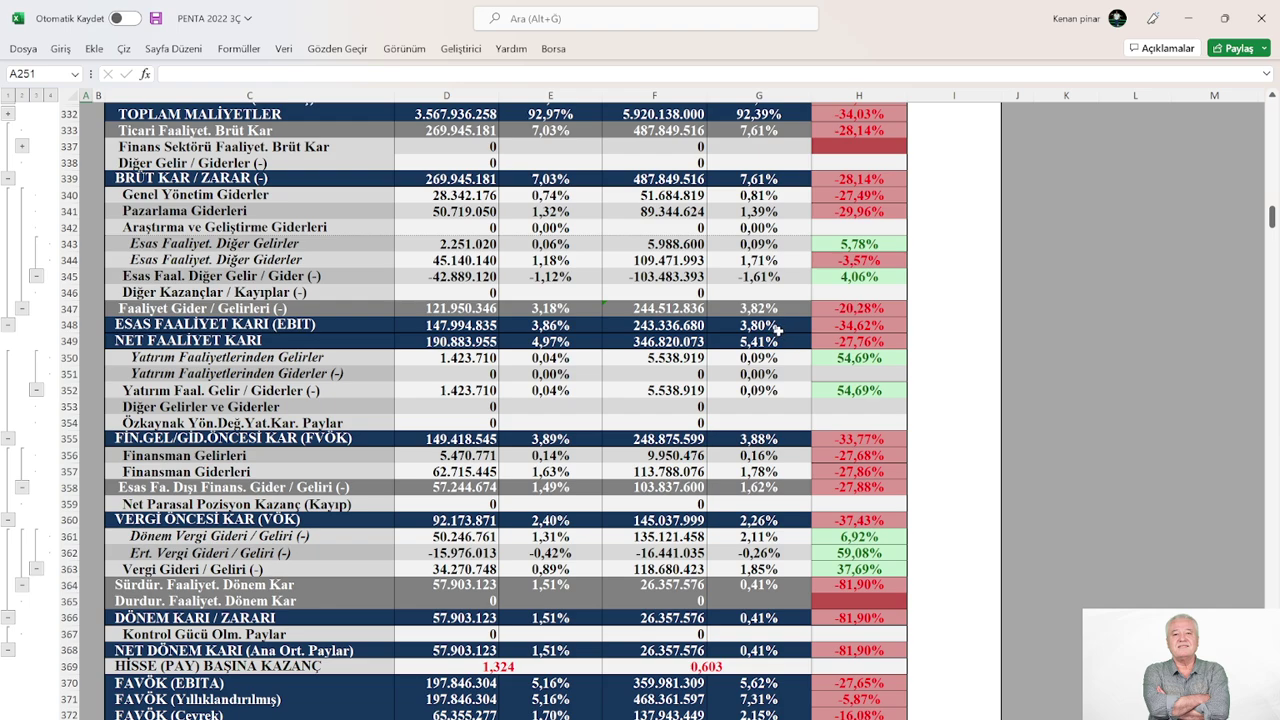
scroll(778, 330, down, 3)
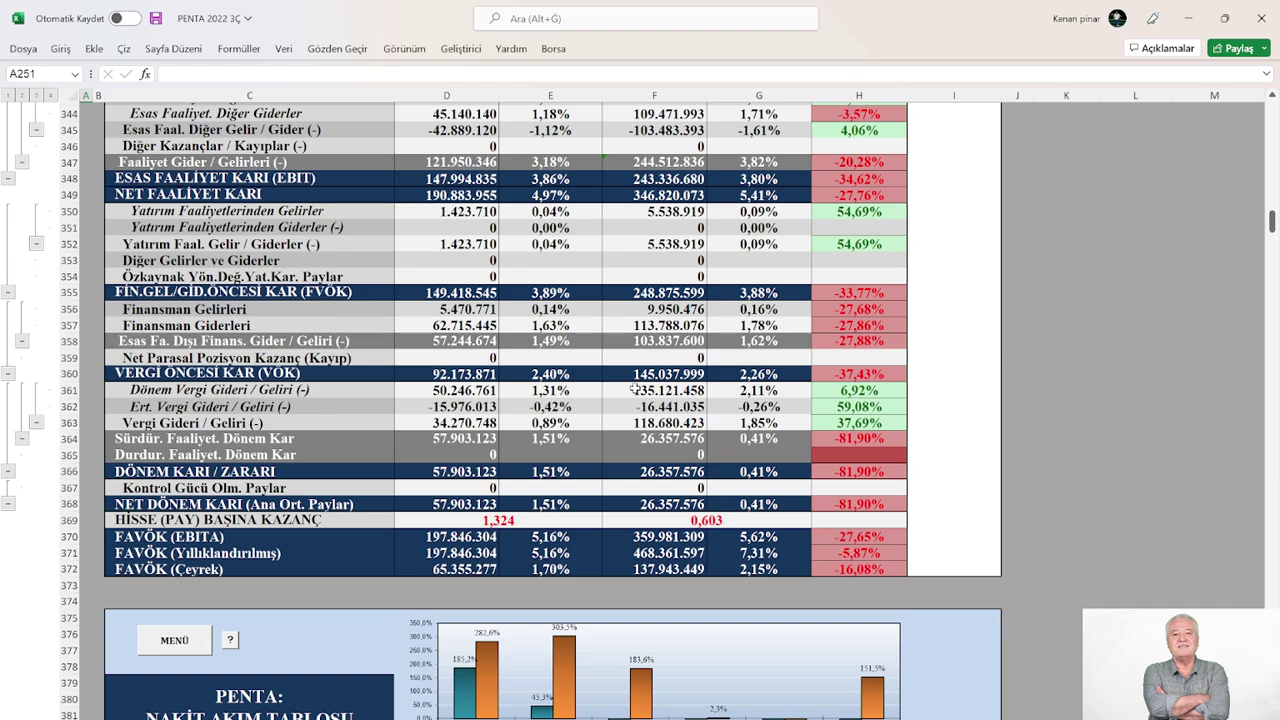
scroll(636, 390, up, 4)
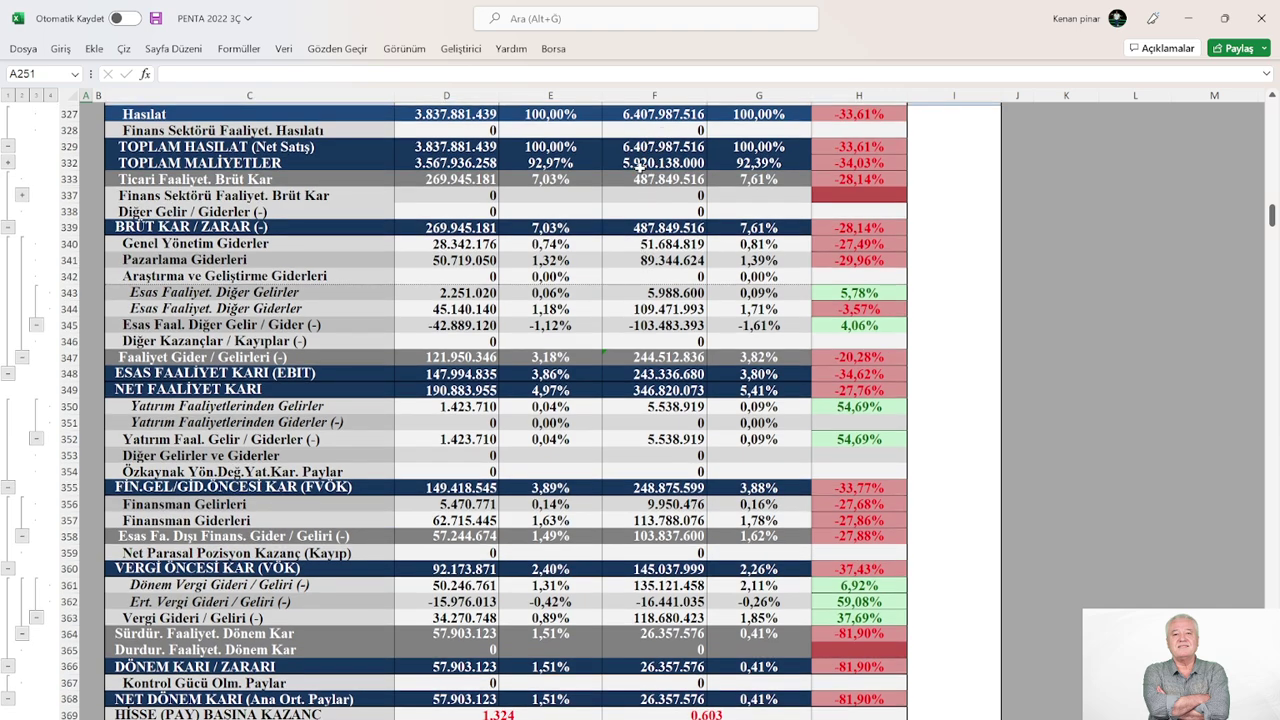
scroll(648, 436, down, 1)
scroll(648, 436, down, 7)
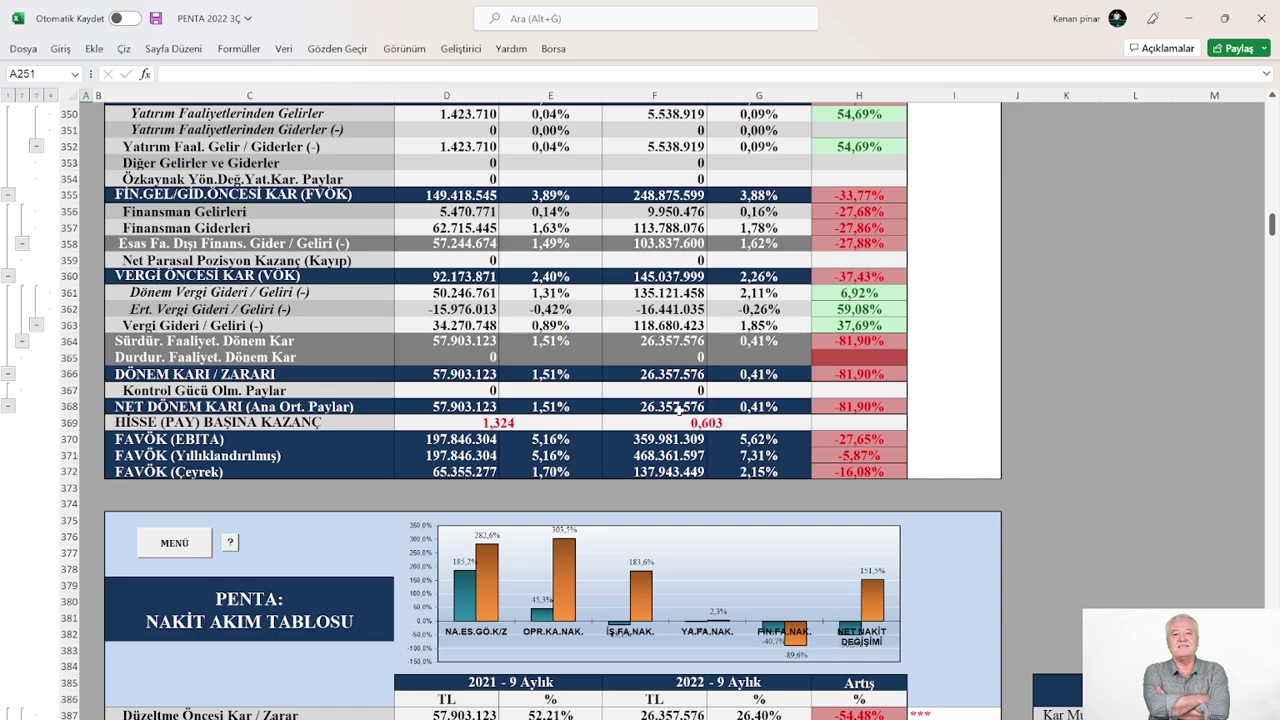
scroll(675, 407, up, 8)
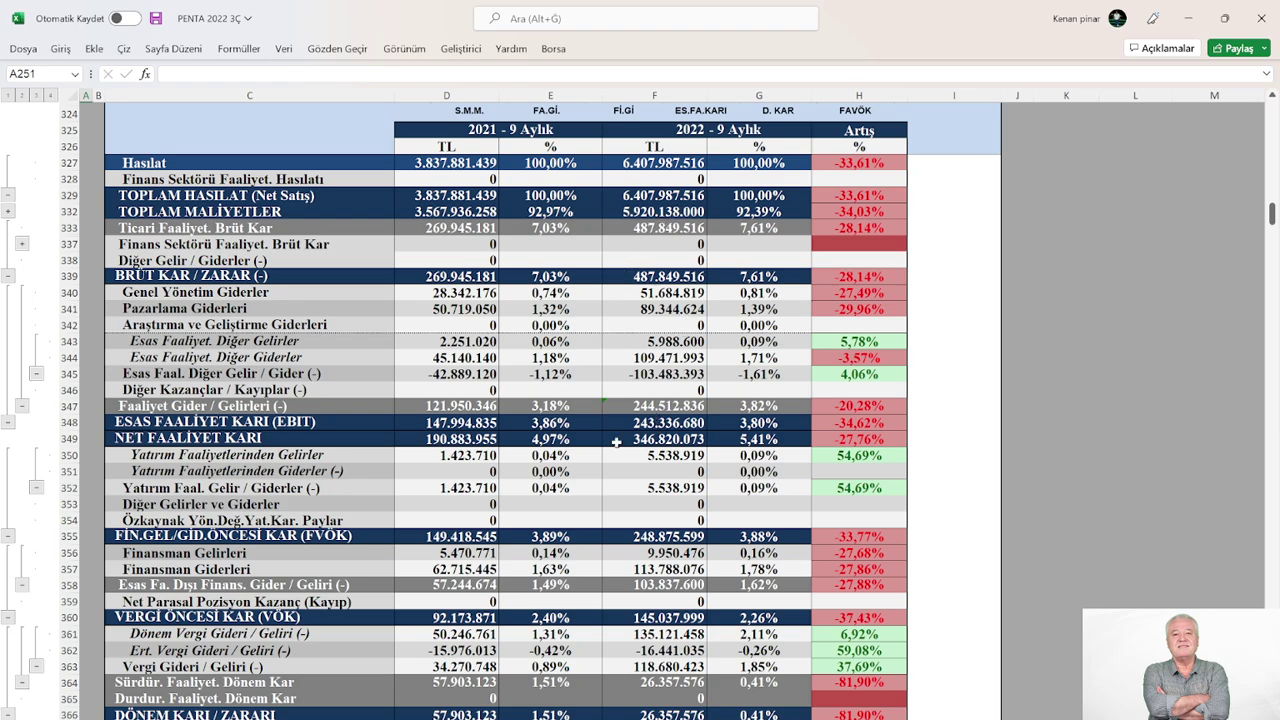
scroll(616, 442, down, 6)
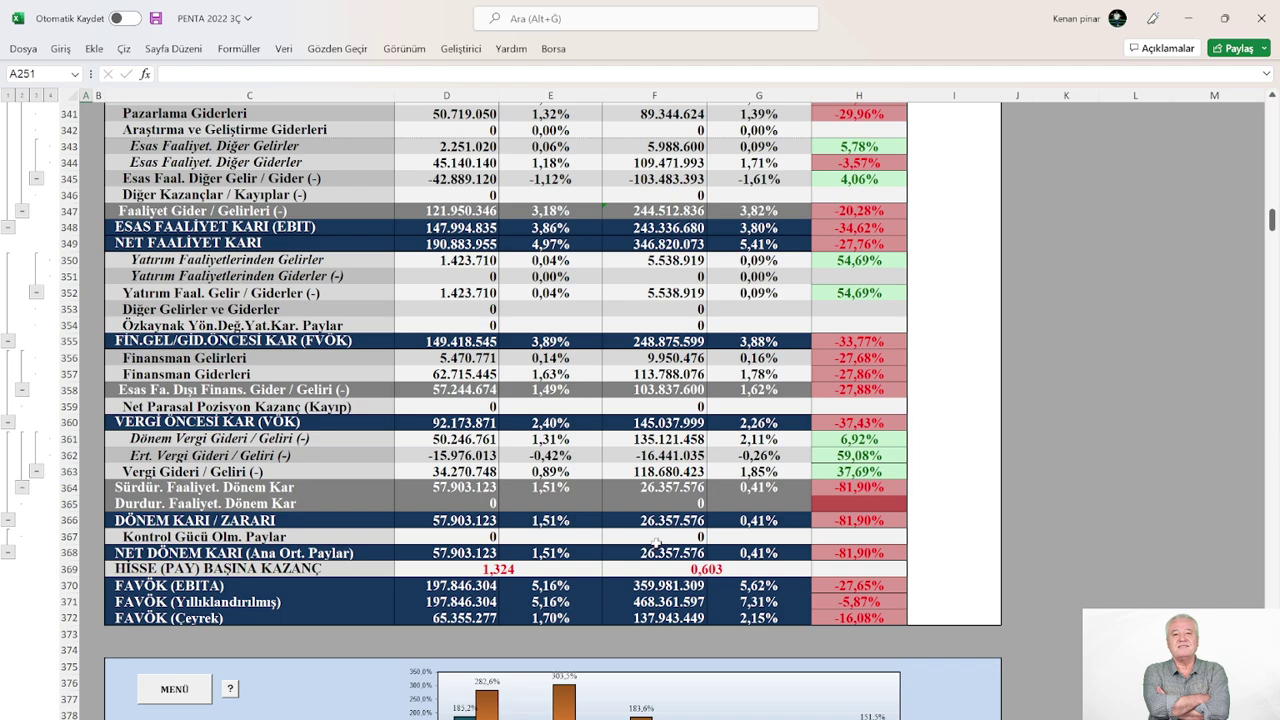
- Open the F.K.K. analysis and examine PENTA's fund sources and uses and the working capital change table
scroll(655, 544, down, 7)
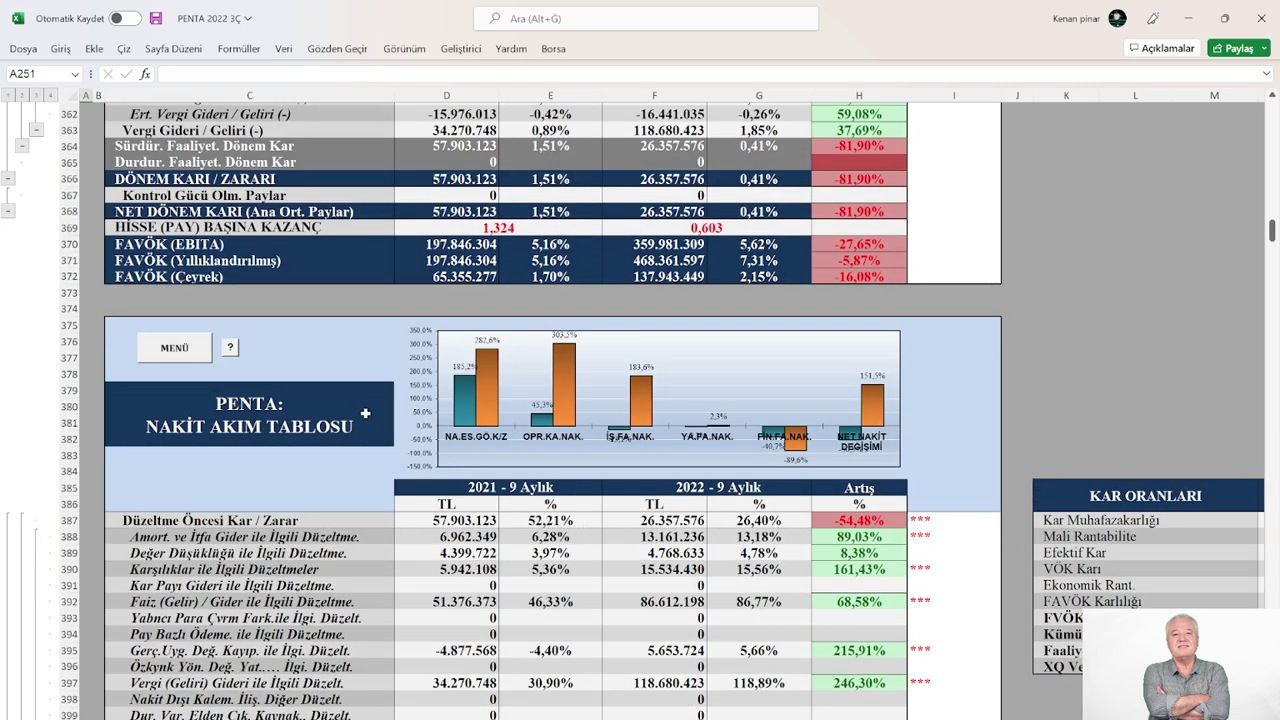
click(176, 350)
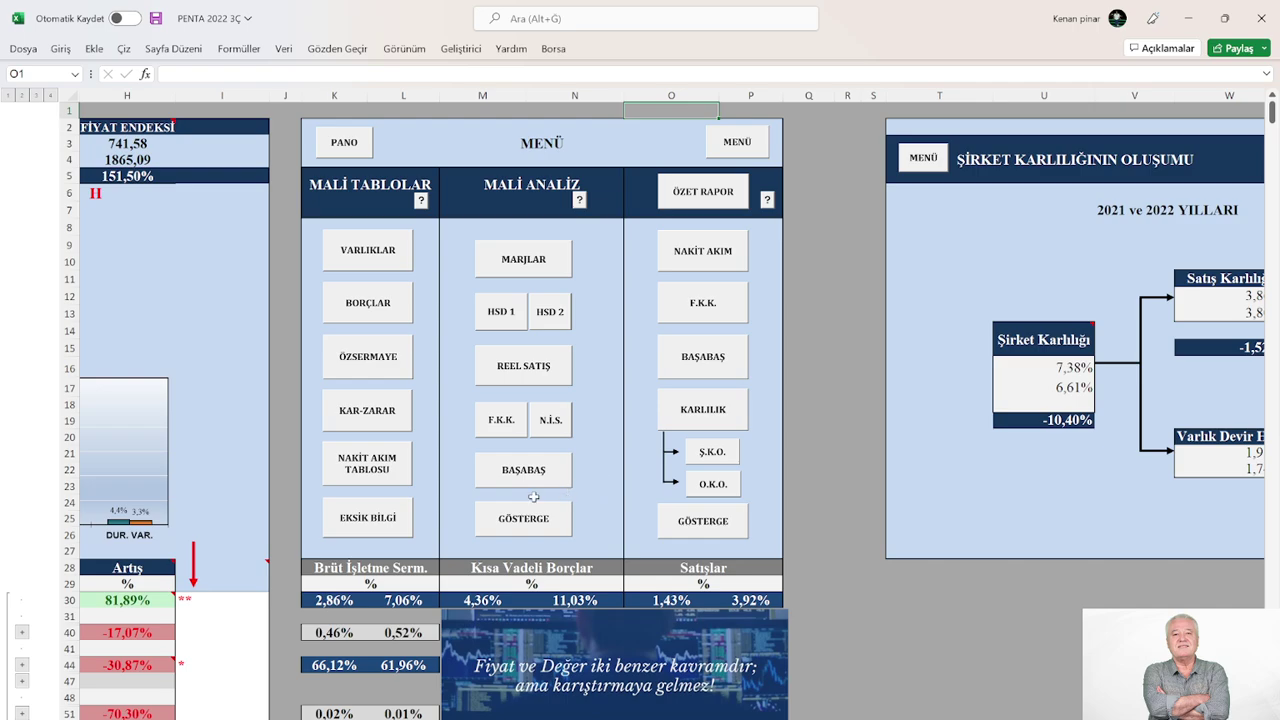
click(501, 419)
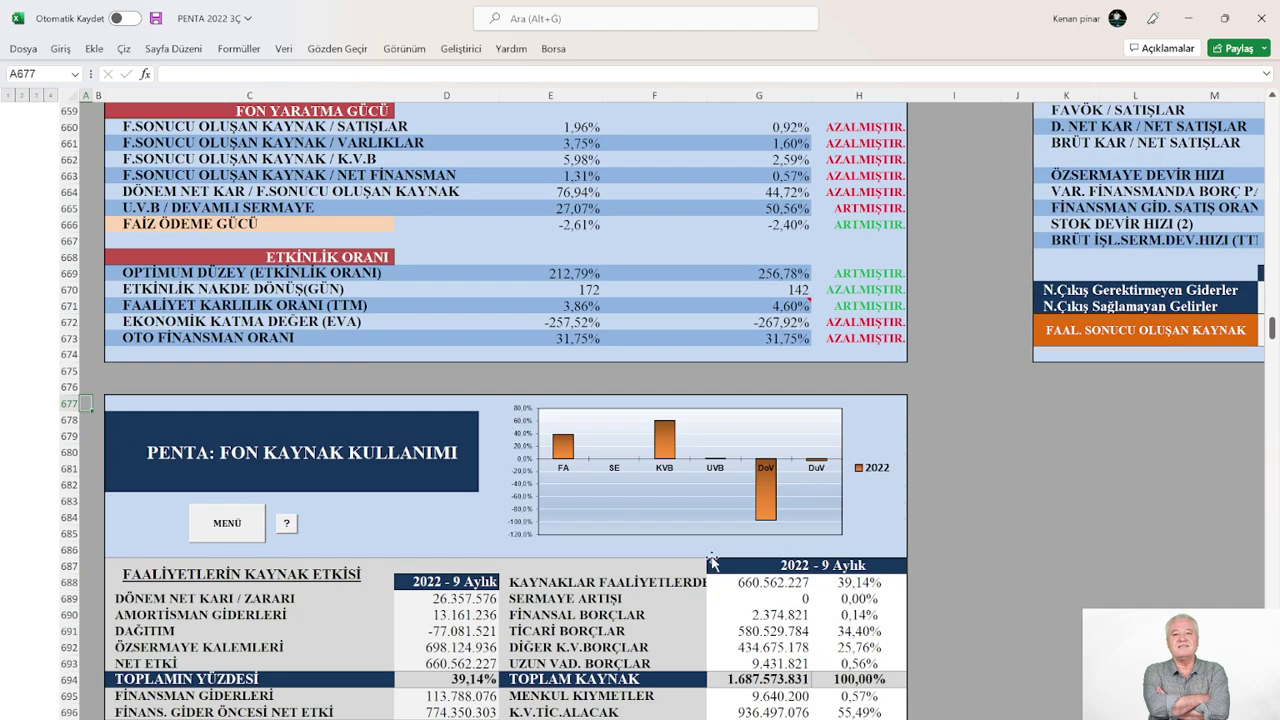
scroll(711, 557, down, 2)
scroll(711, 557, down, 2)
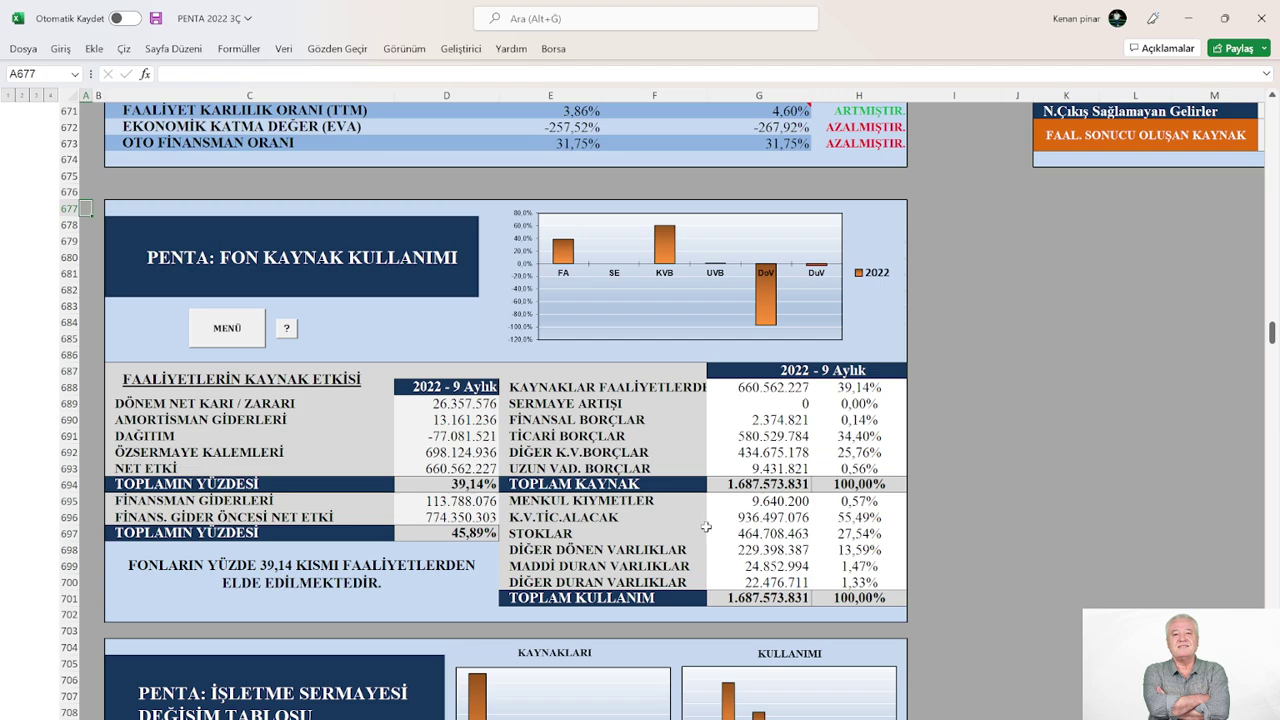
scroll(706, 527, down, 9)
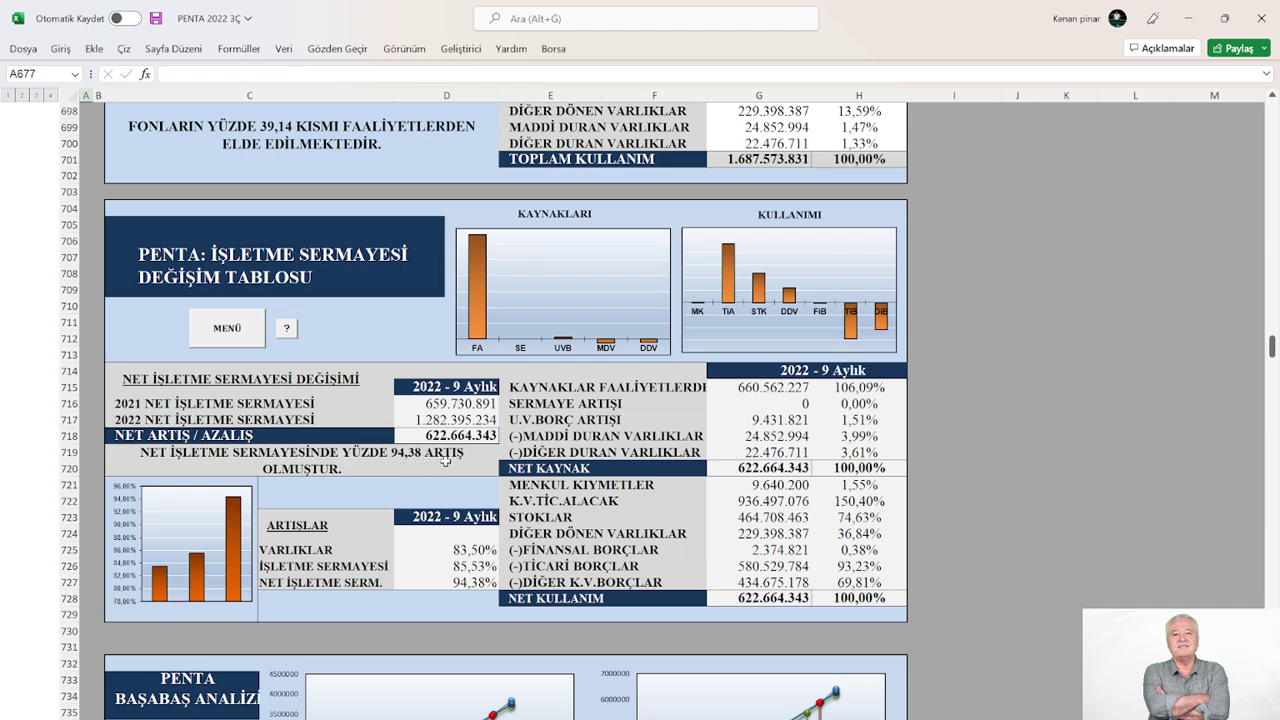
- Open the O.K.O. analysis to examine how shareholder profitability is formed, and return to the main menu
click(227, 328)
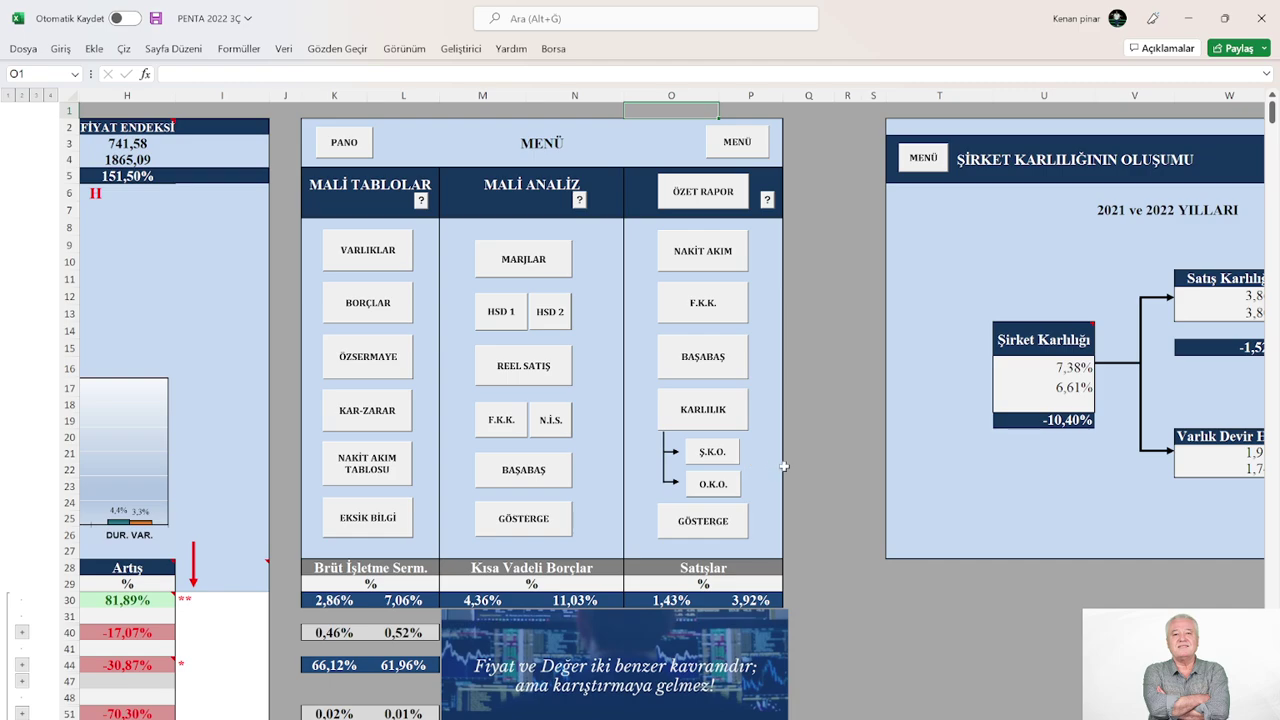
click(698, 485)
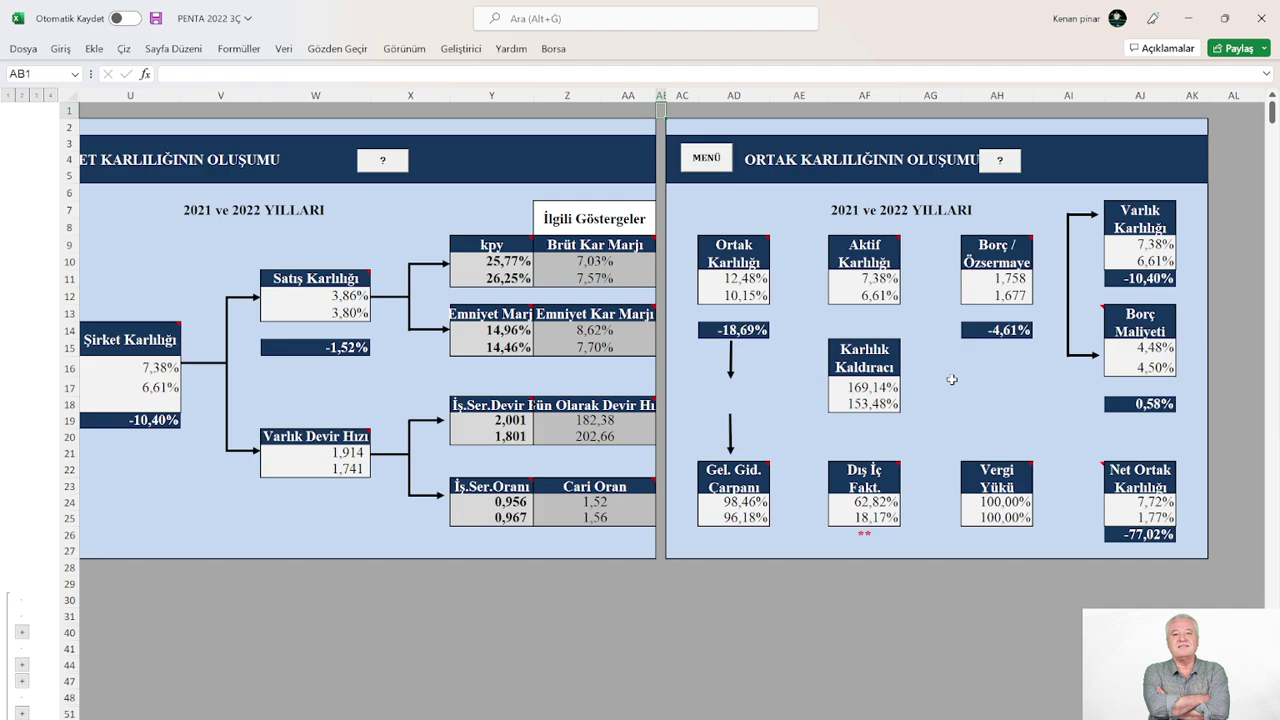
click(712, 165)
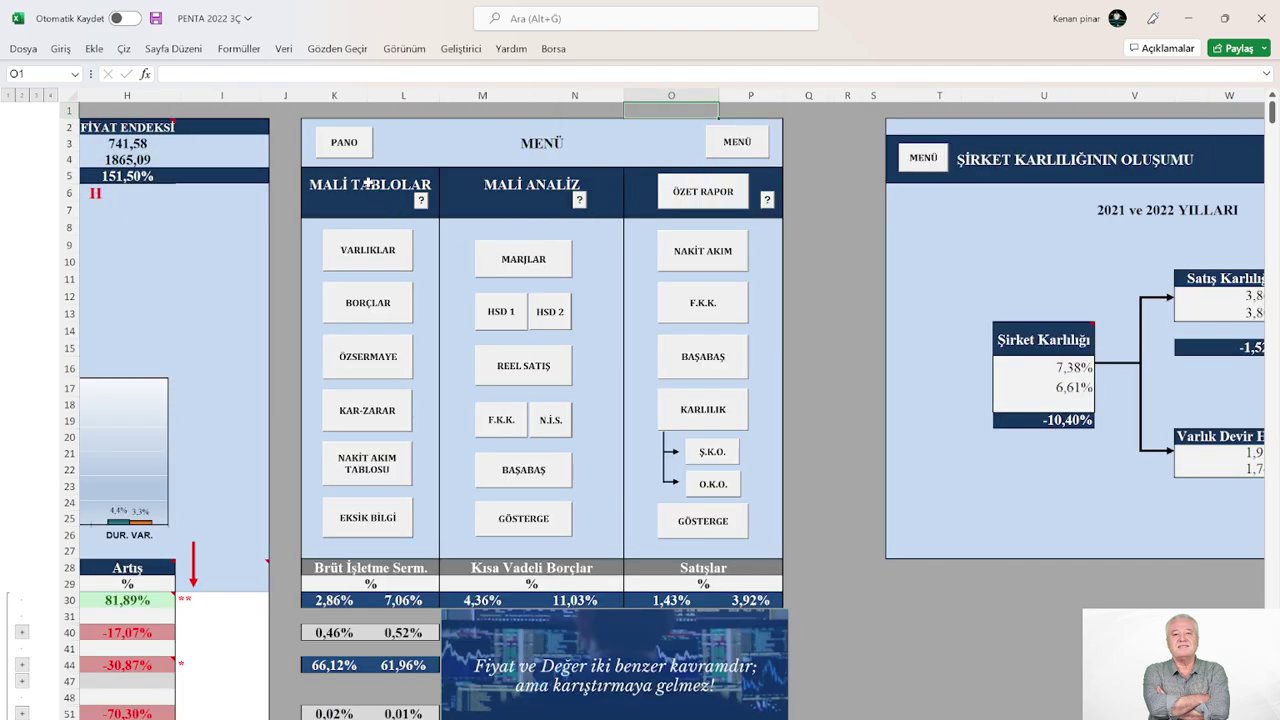
- Open the HSD 1 analysis and examine PENTA's share valuation, sensitivity table, historical prices and the İNA method valuation
click(356, 146)
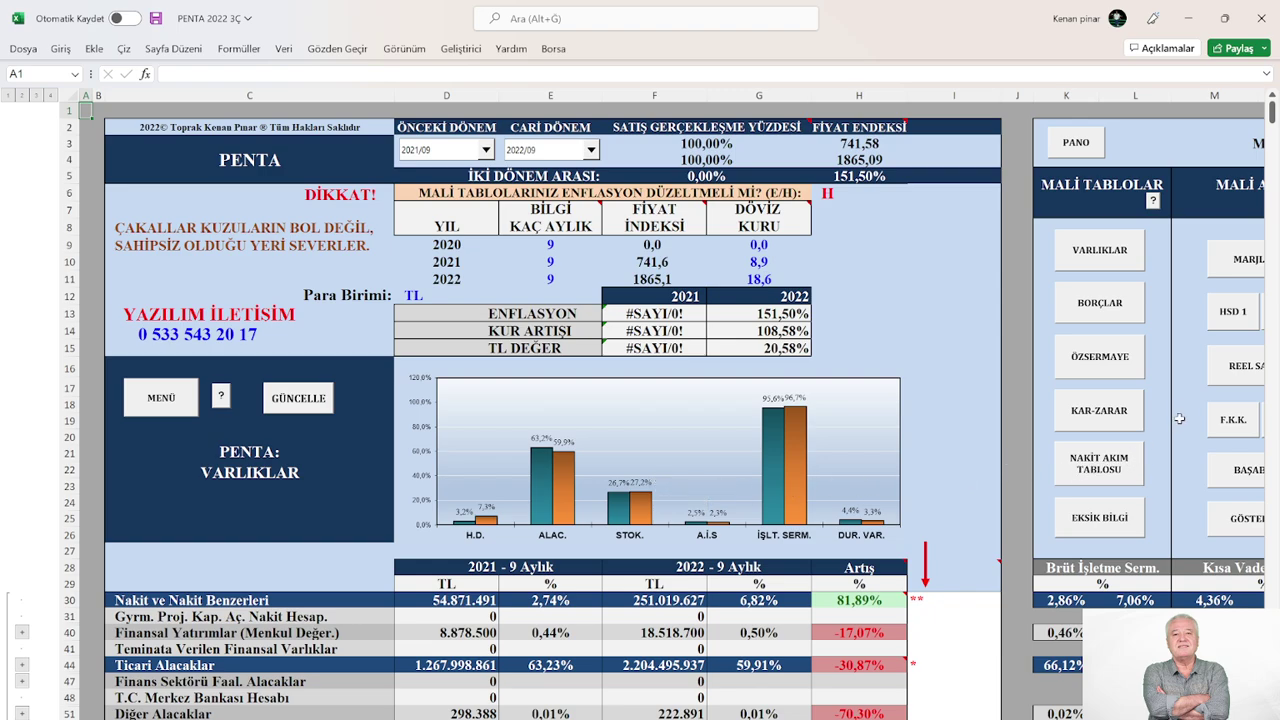
click(1232, 311)
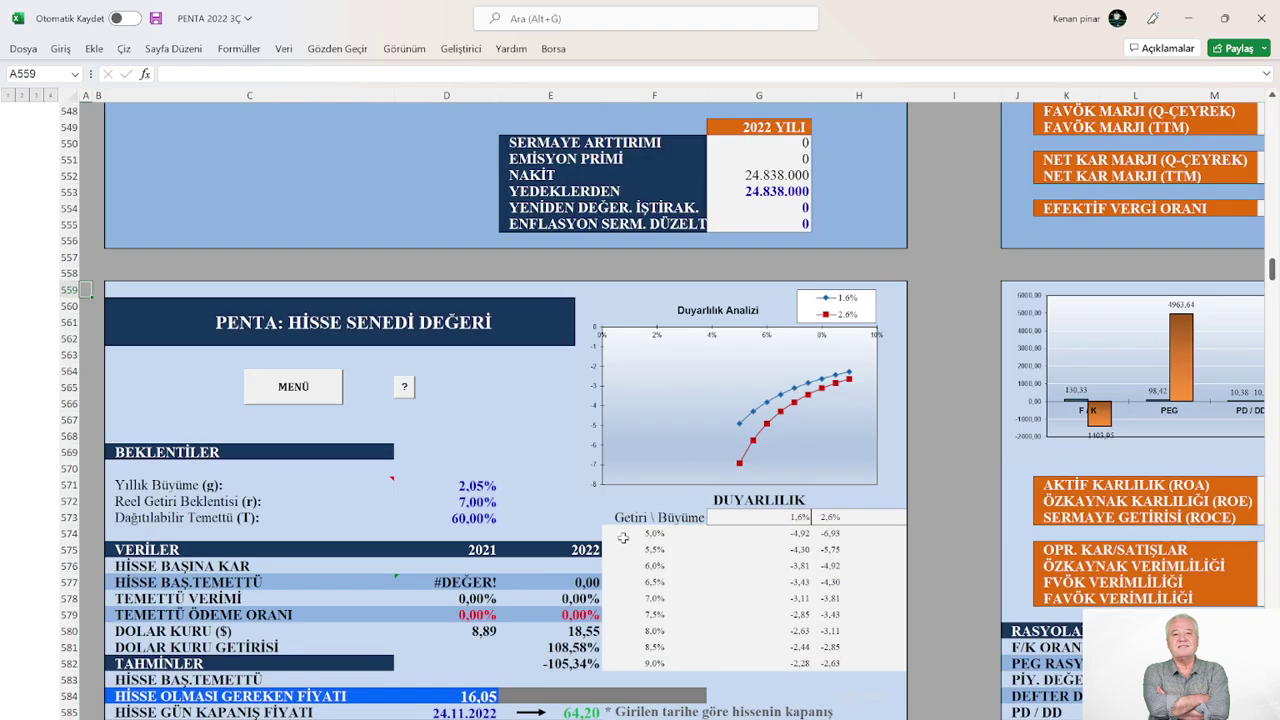
scroll(622, 538, down, 2)
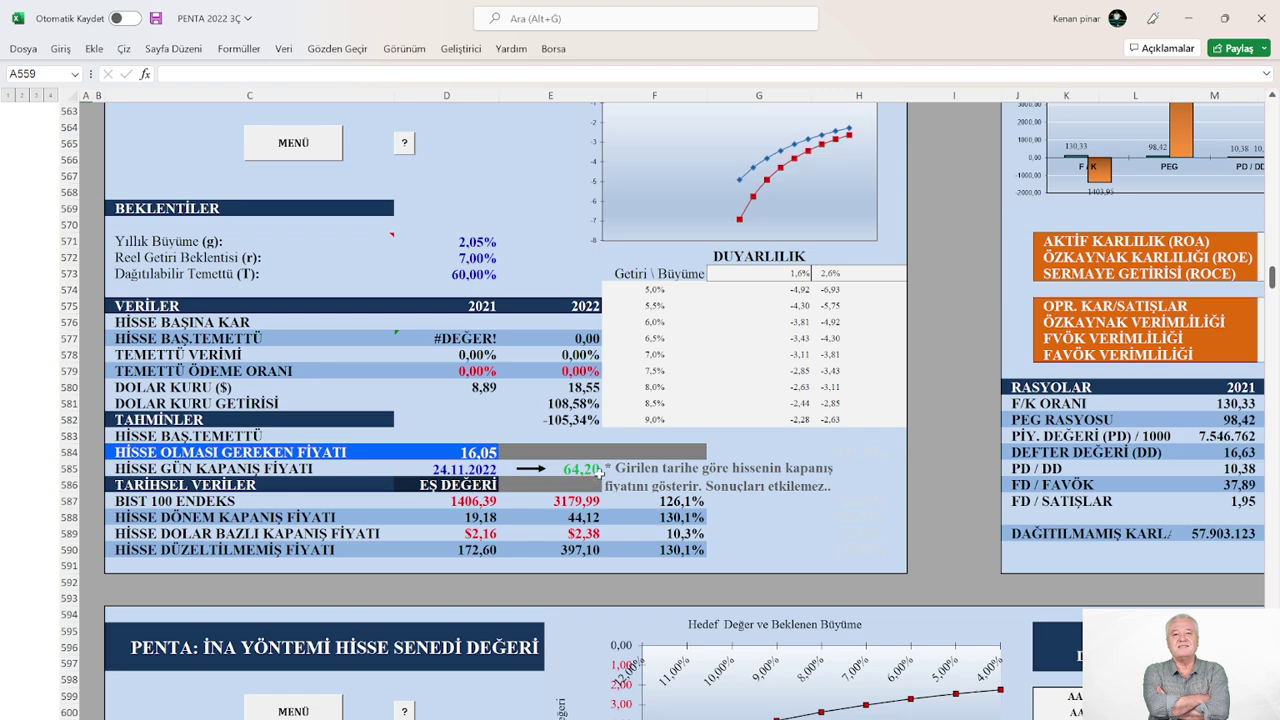
scroll(578, 522, up, 1)
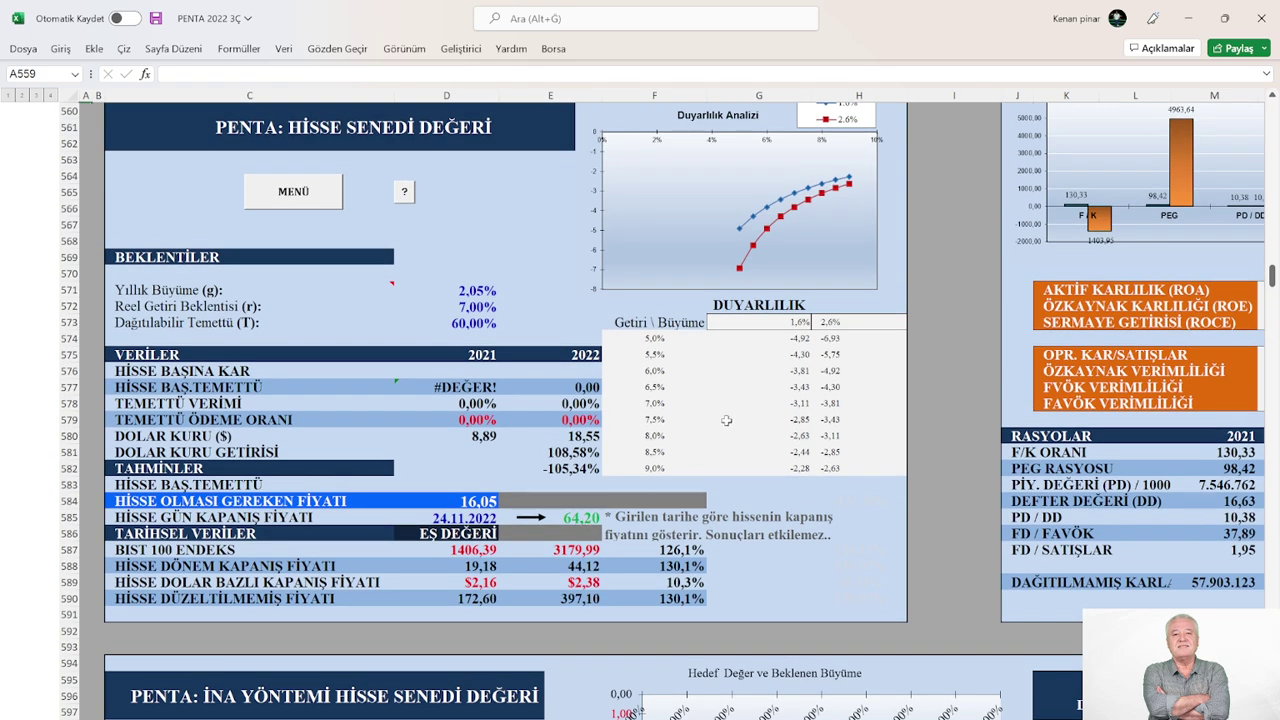
scroll(716, 446, up, 1)
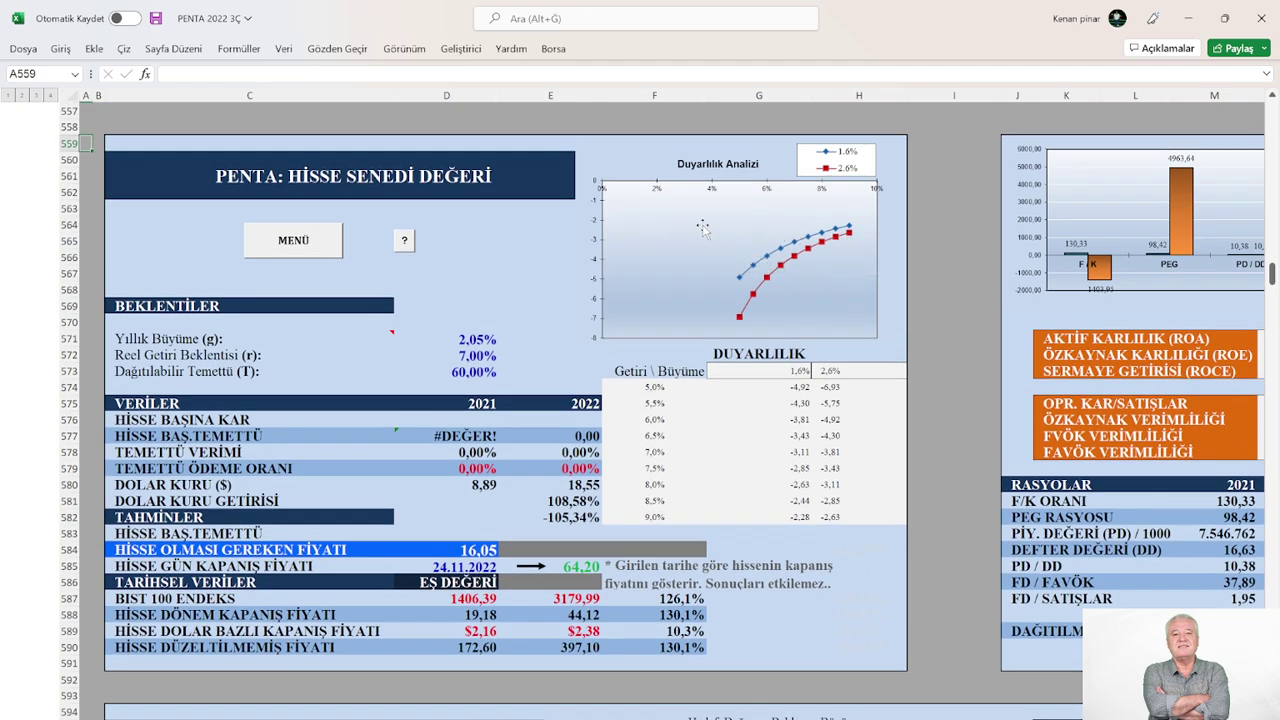
scroll(704, 324, down, 9)
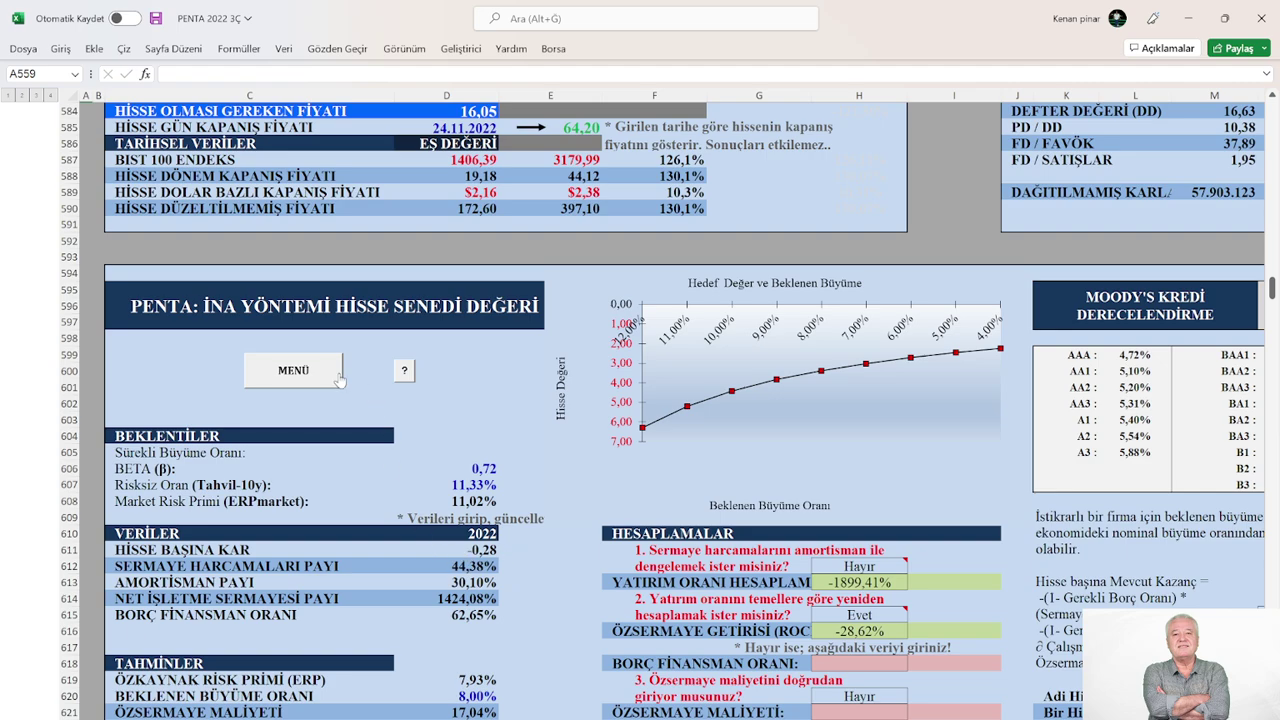
scroll(392, 446, up, 3)
scroll(439, 483, up, 4)
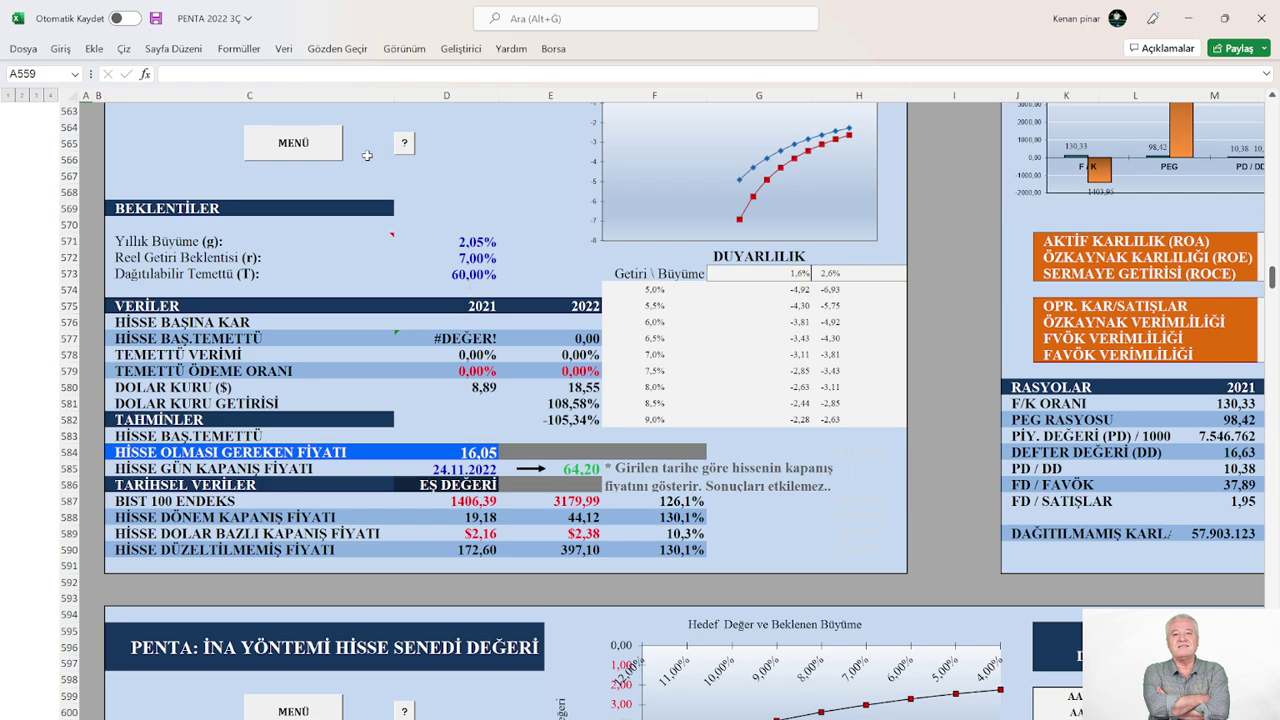
- Return to the menu and open the VARLIKLAR table to examine PENTA's current asset items
click(300, 143)
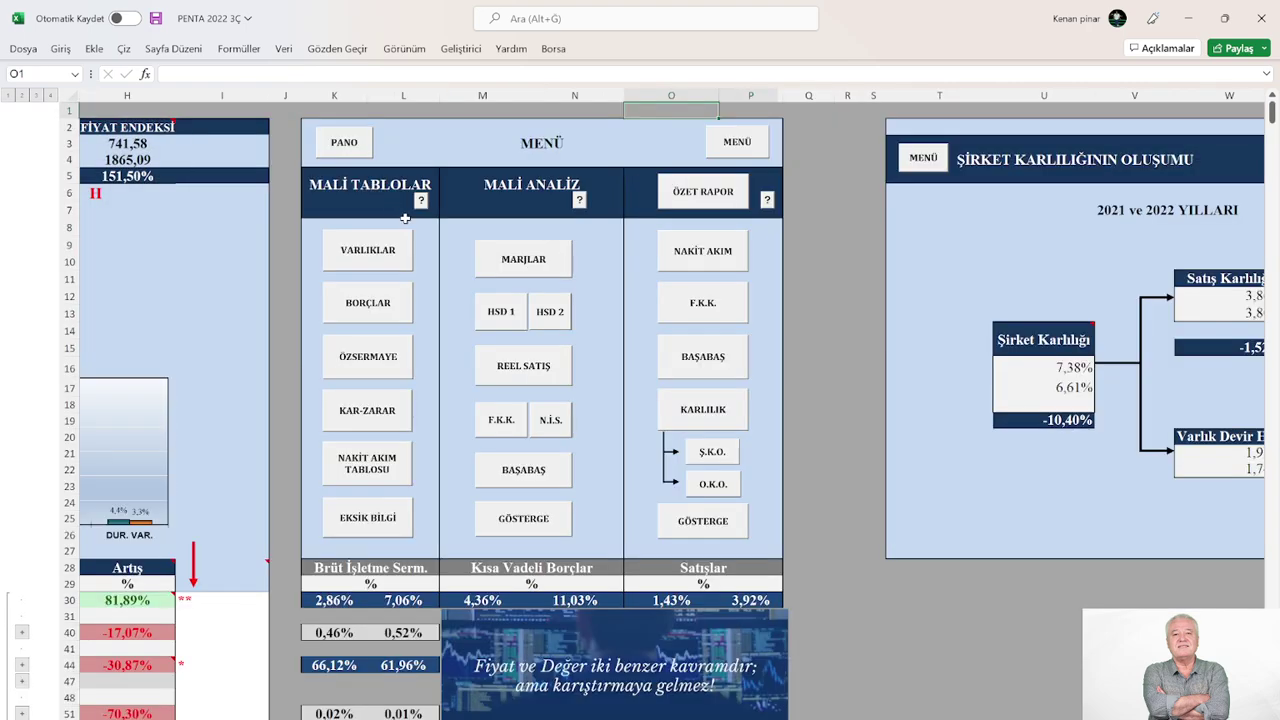
click(366, 255)
scroll(505, 580, down, 10)
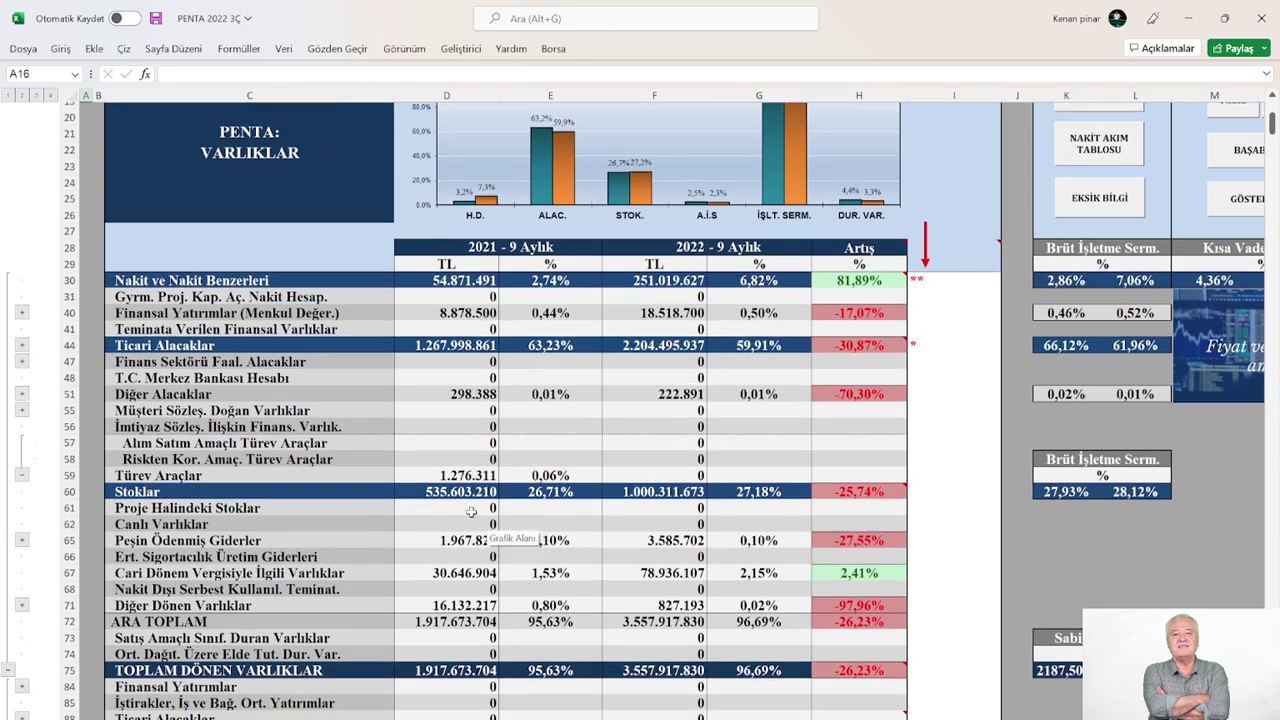
- Examine PENTA's BORÇLAR table of short- and long-term debts, and return to the main menu
scroll(480, 641, down, 18)
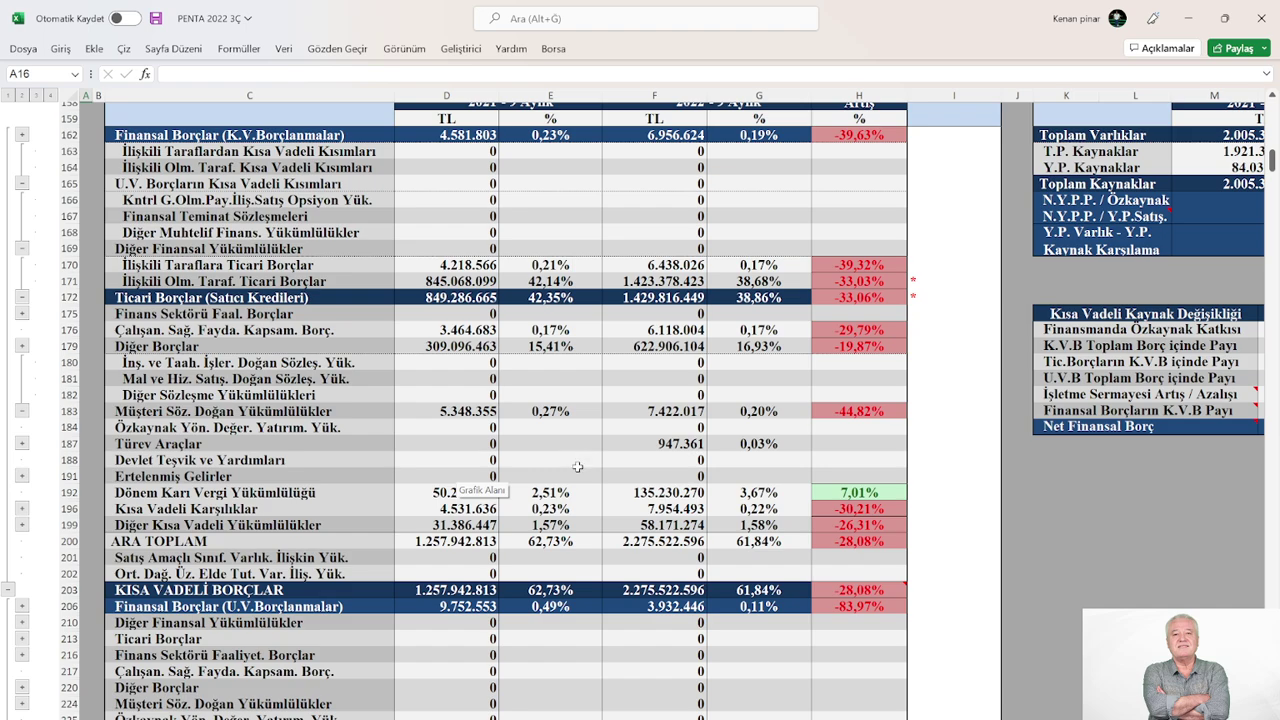
scroll(581, 513, up, 4)
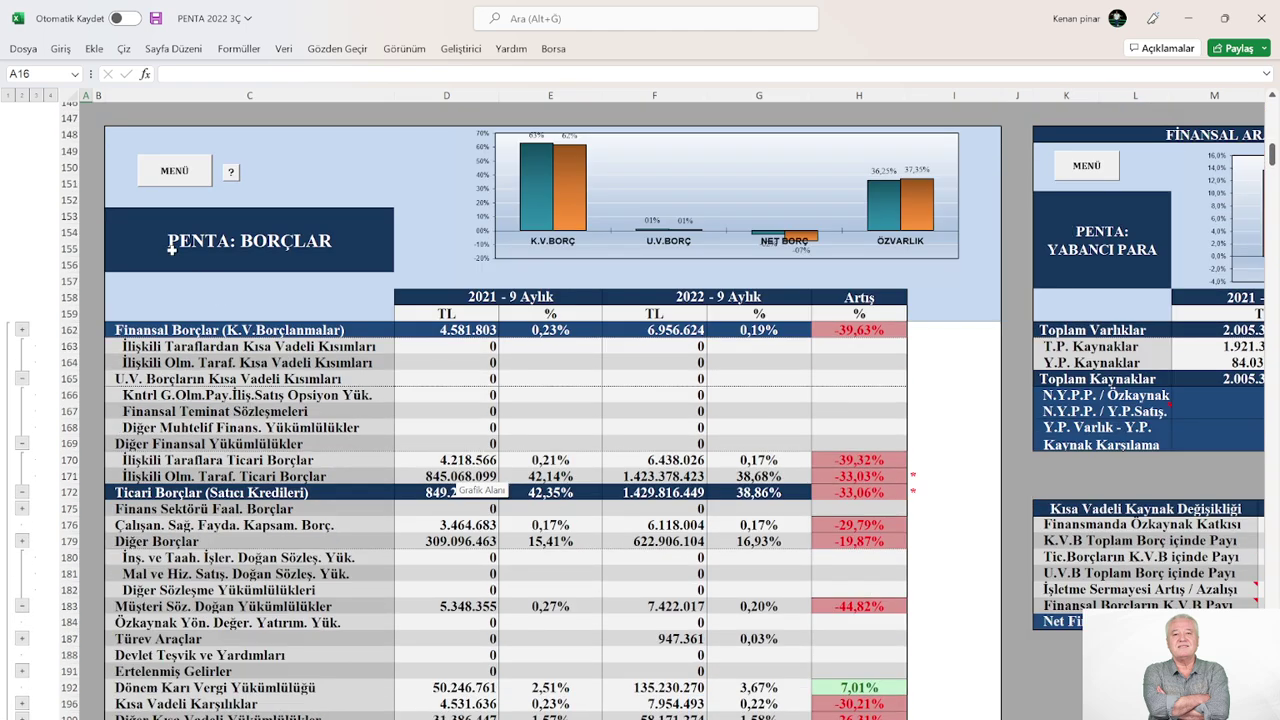
click(171, 171)
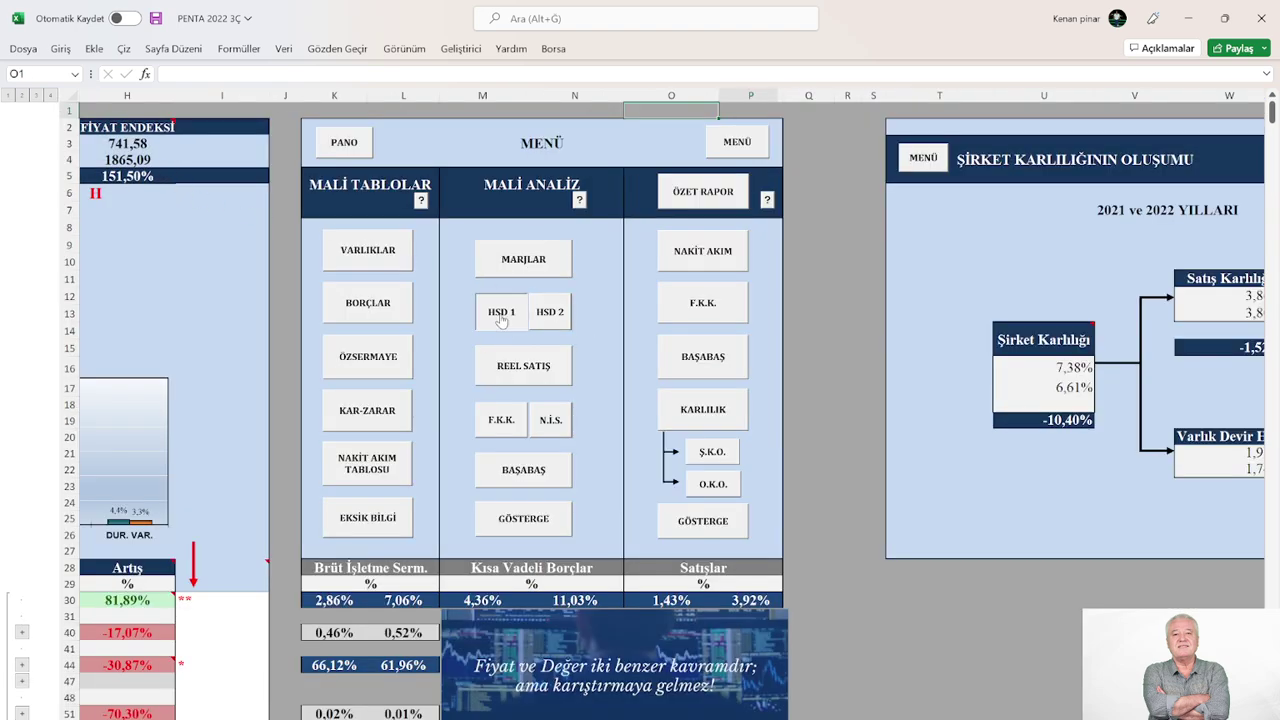
- Reopen the HSD 1 analysis to review PENTA's required share price against its closing and historical prices, and return to the PANO overview
click(500, 312)
scroll(552, 440, down, 7)
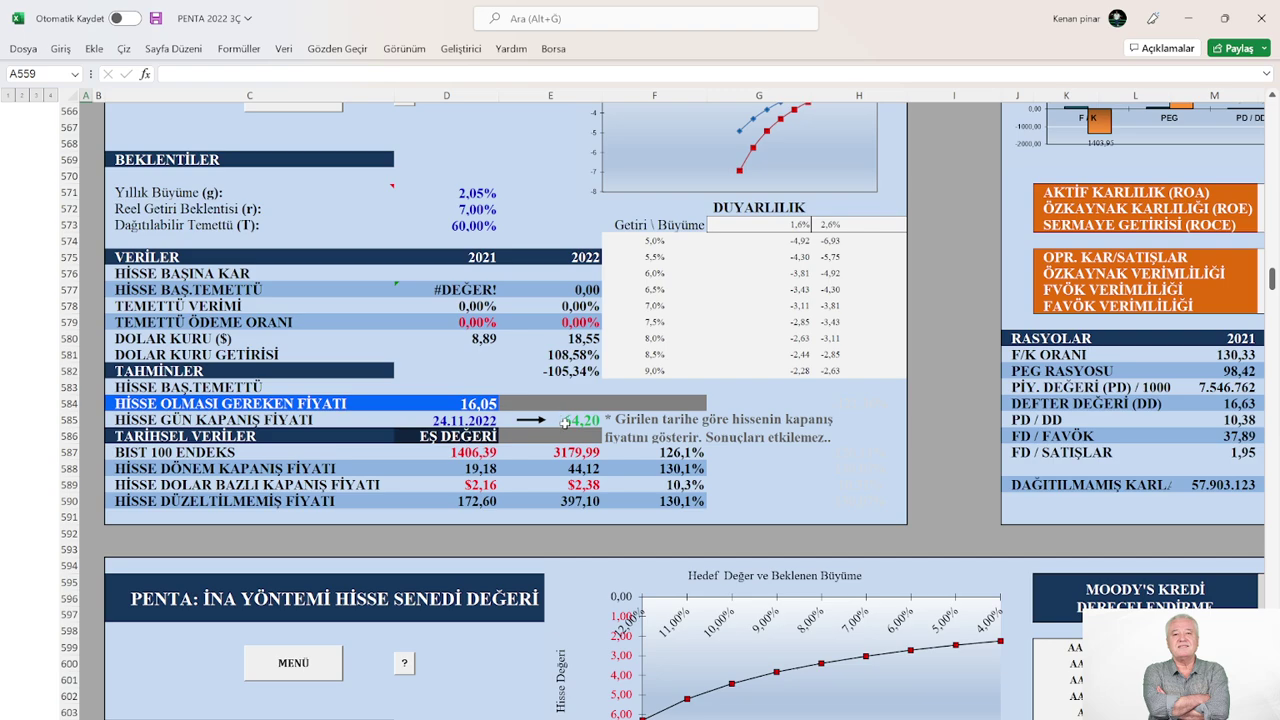
scroll(565, 422, up, 2)
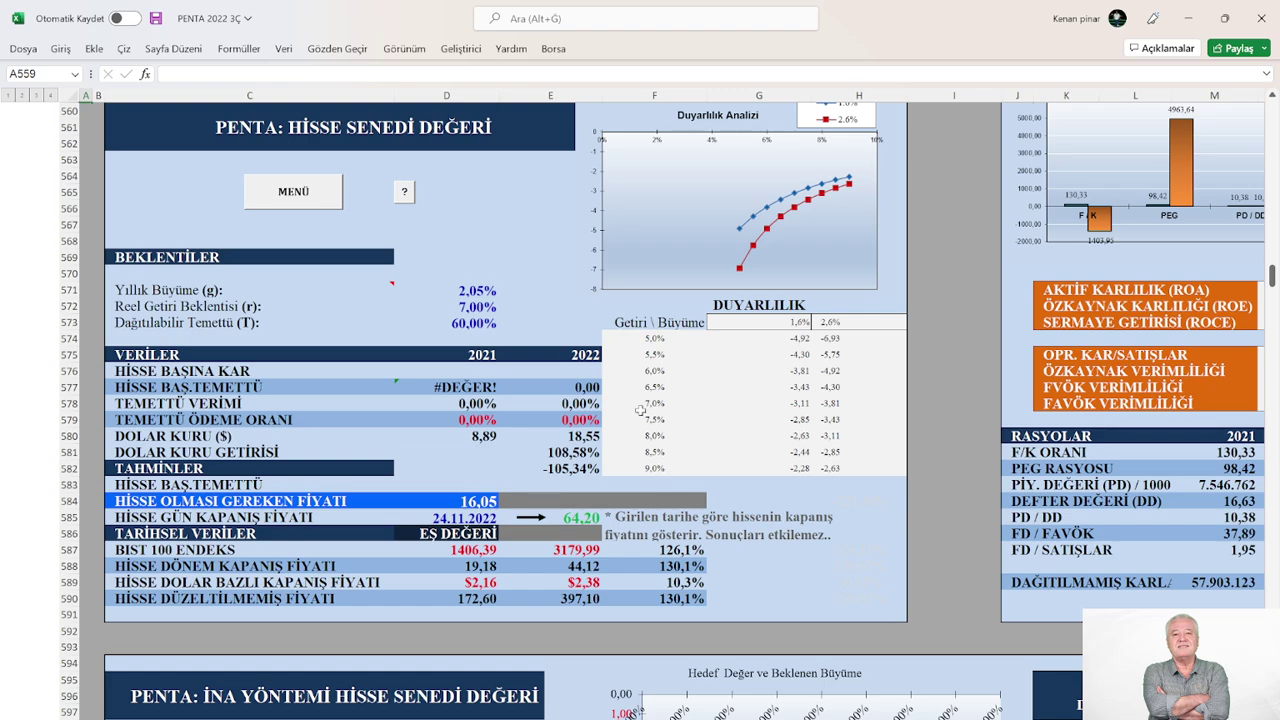
click(317, 192)
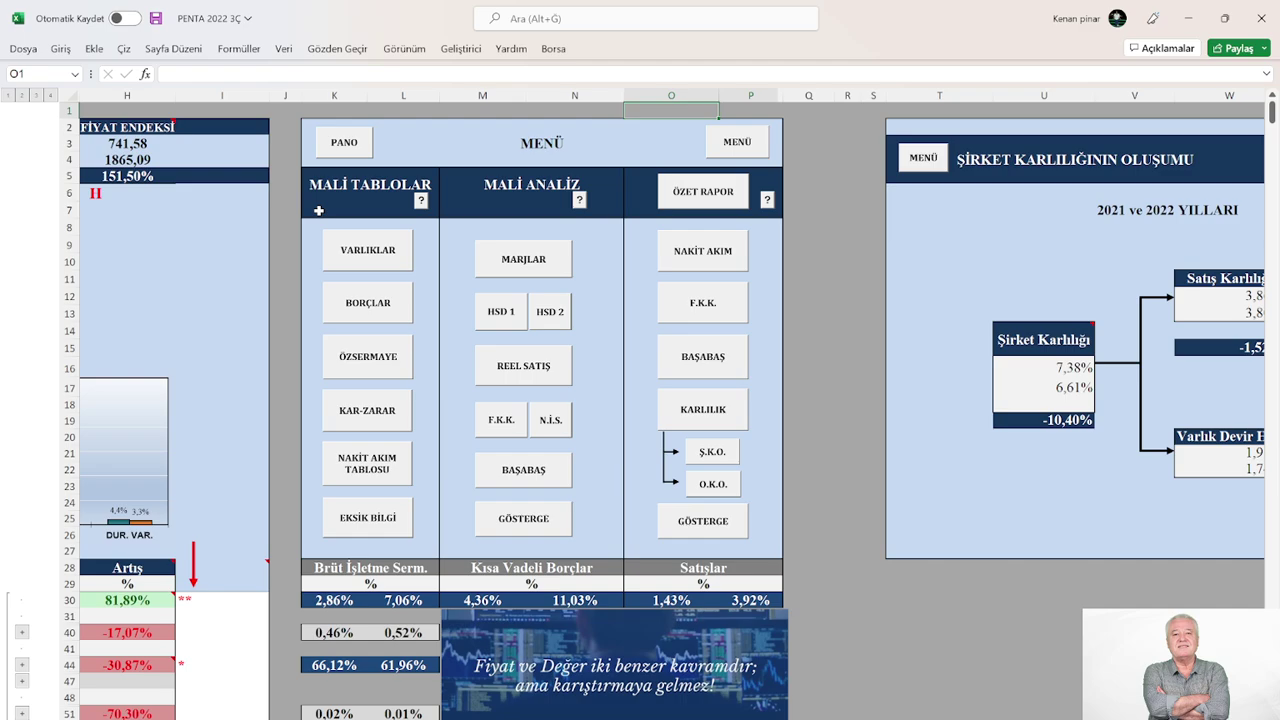
click(340, 146)
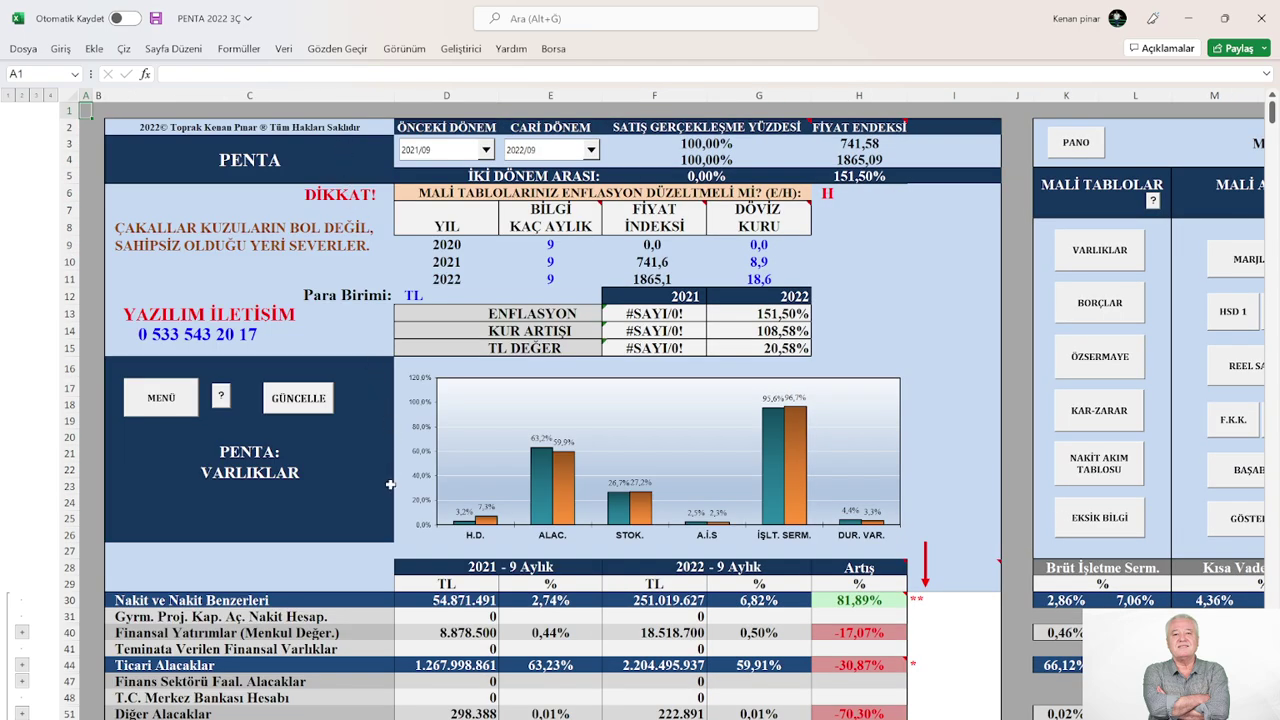